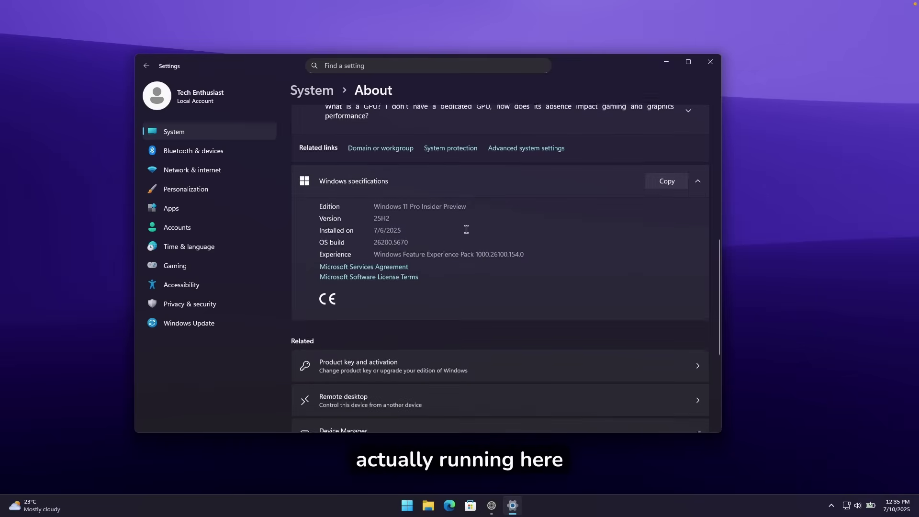
# - Highlight the 25H2 version value shown in Settings, then clear the selection
pyautogui.scroll(2, 465, 229)
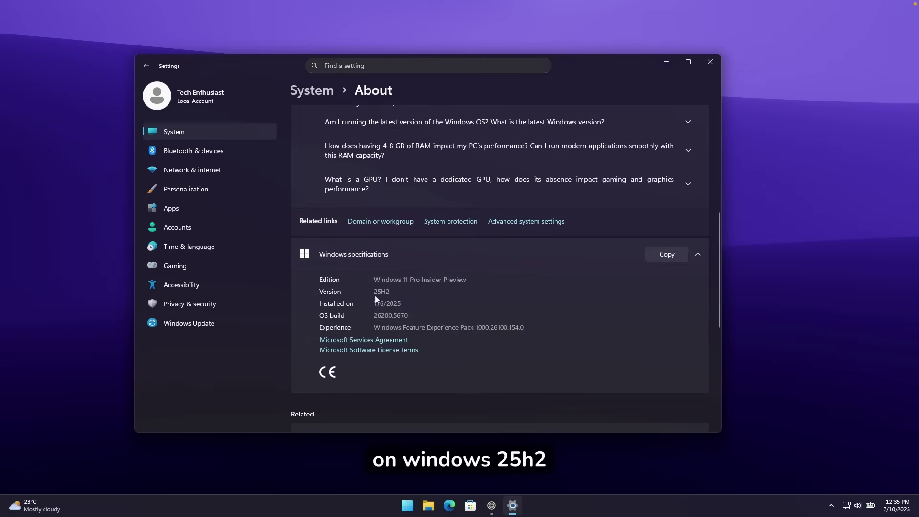
pyautogui.moveTo(374, 291); pyautogui.dragTo(410, 292)
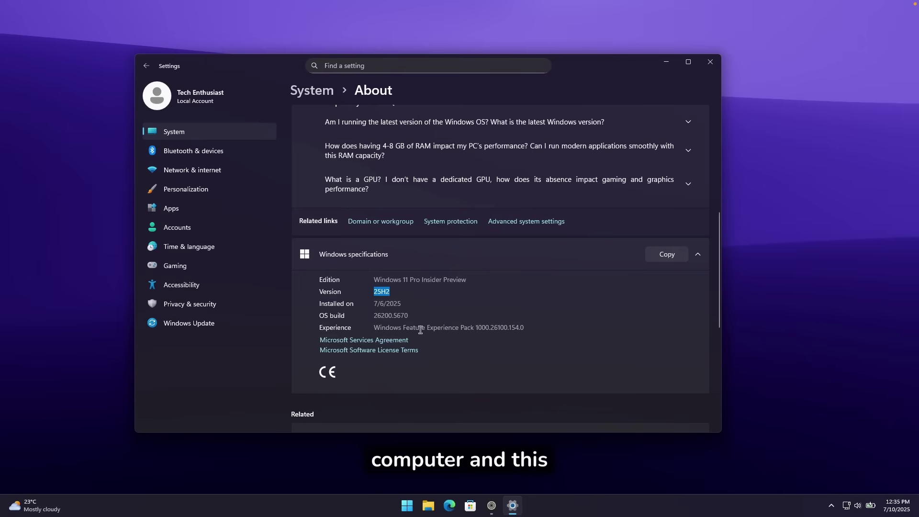
pyautogui.click(486, 280)
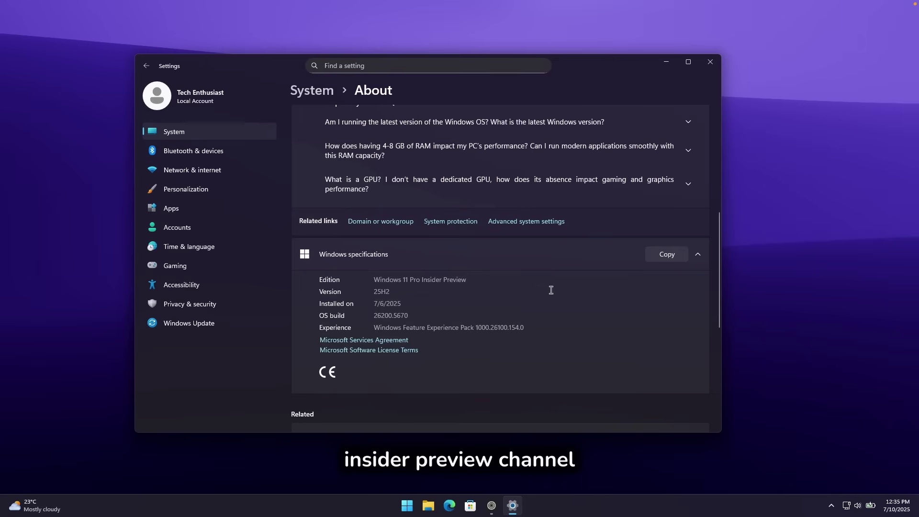
# - Check the Dev channel settings on the Windows Insider Program page, then minimise Settings
pyautogui.click(239, 320)
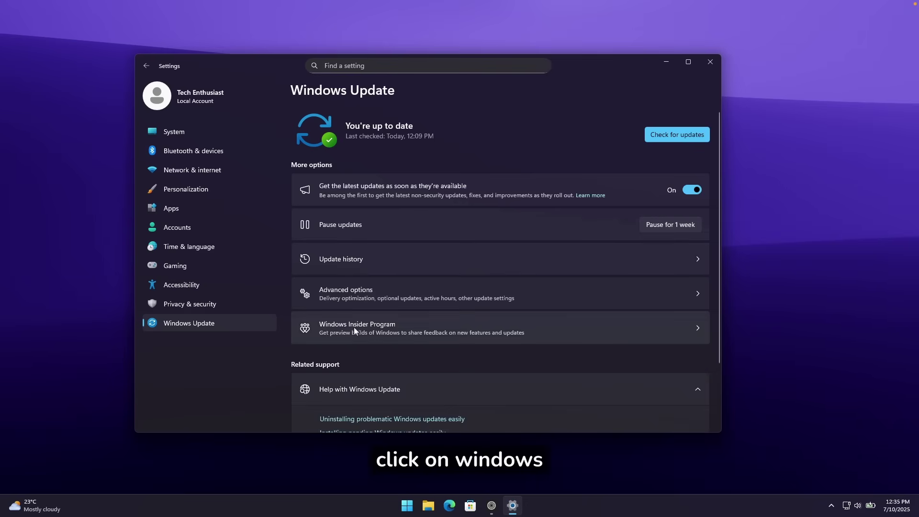
pyautogui.click(371, 328)
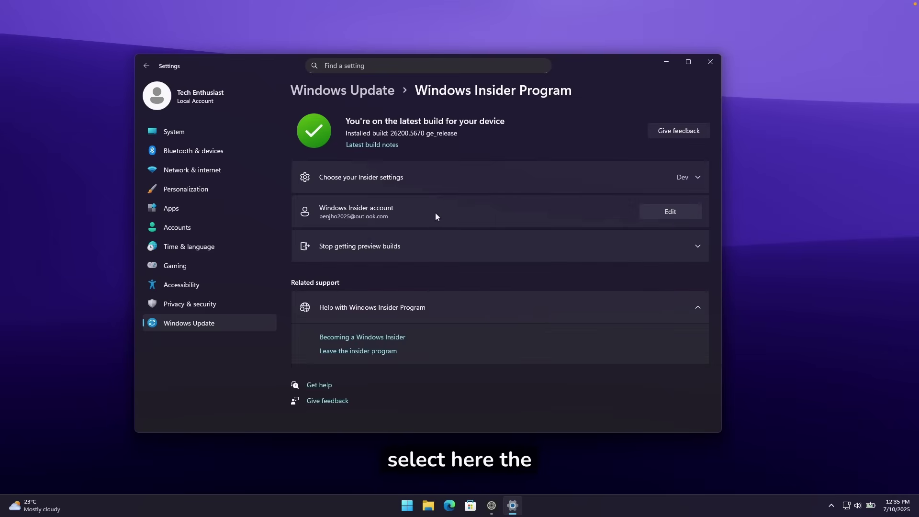
pyautogui.click(673, 182)
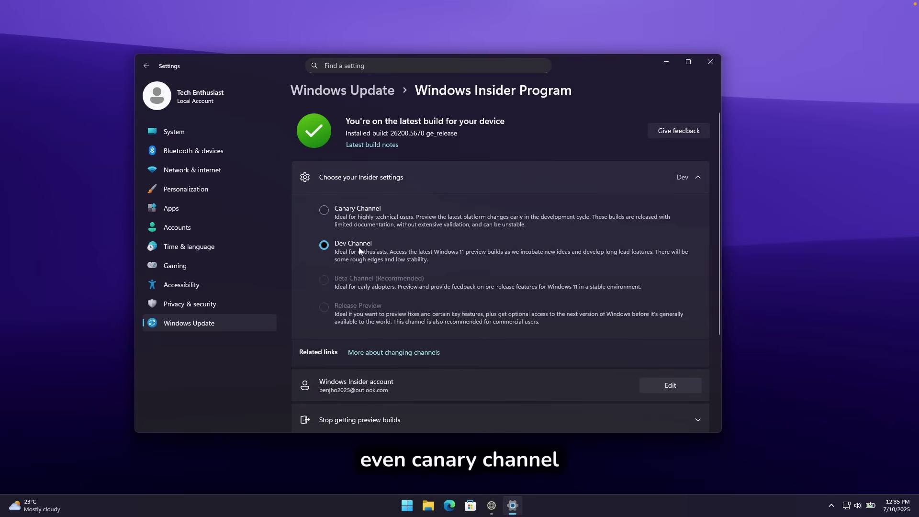
pyautogui.click(598, 173)
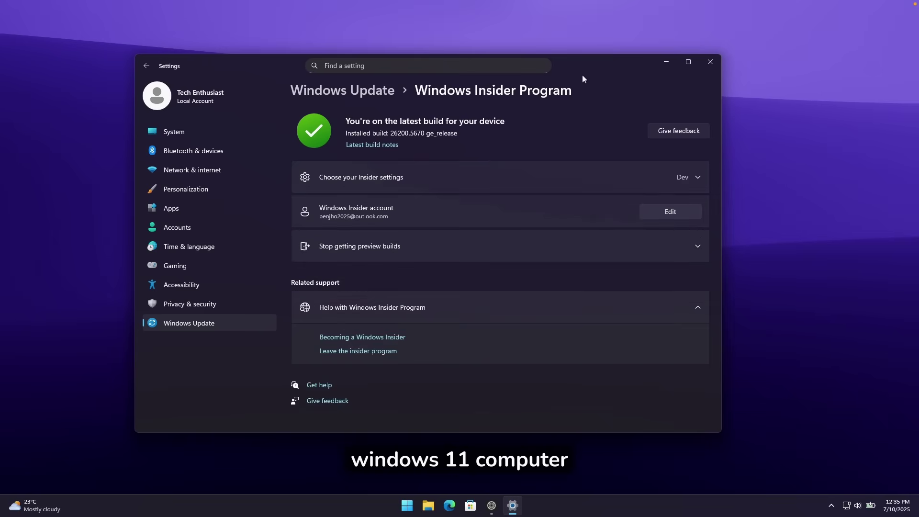
pyautogui.click(666, 62)
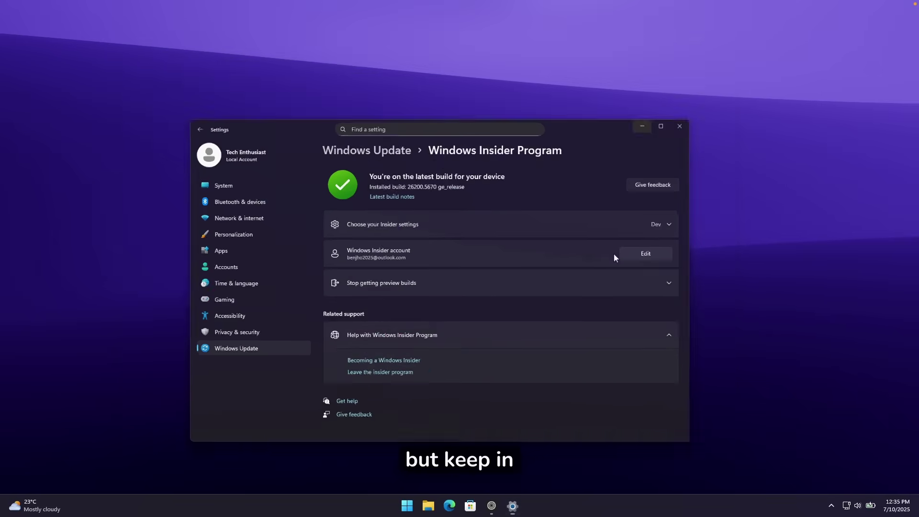
# - Bring up the 'Get ready for Windows 11, version 25H2' post and highlight 25H2 in its title
pyautogui.click(491, 505)
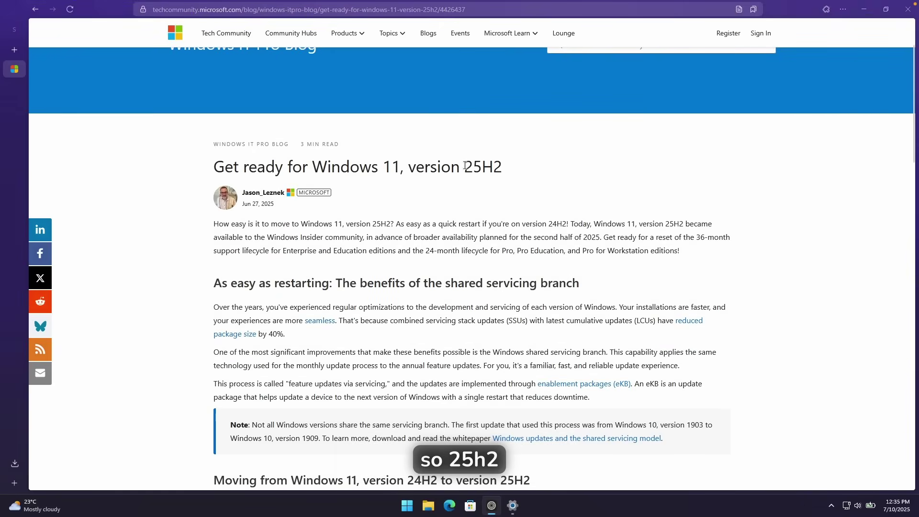
pyautogui.moveTo(464, 165); pyautogui.dragTo(508, 170)
pyautogui.click(533, 176)
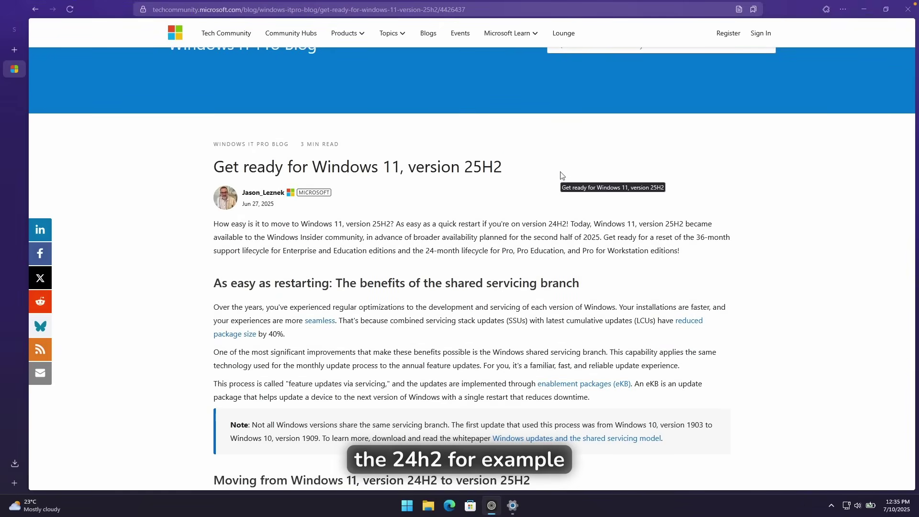
# - Read through the article covering 25H2 as an enablement package over 24H2
pyautogui.scroll(-2, 458, 247)
pyautogui.scroll(-3, 458, 247)
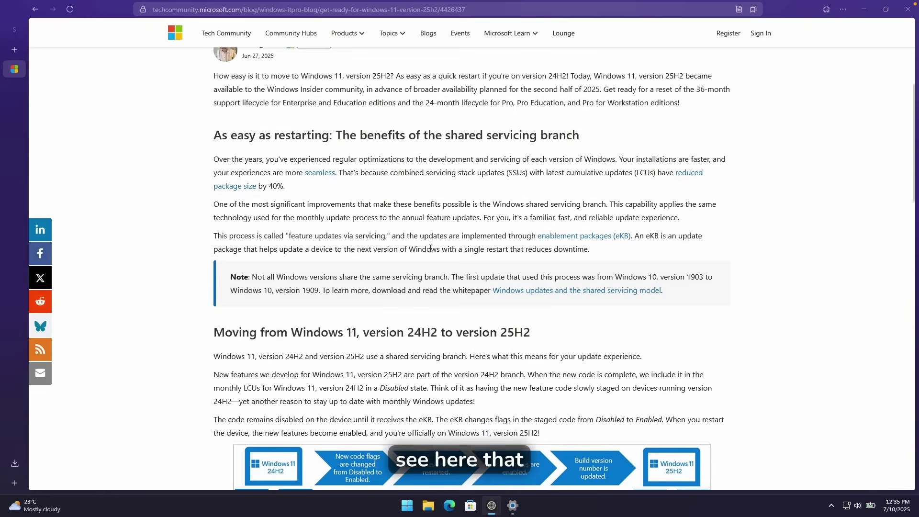
pyautogui.scroll(2, 459, 259)
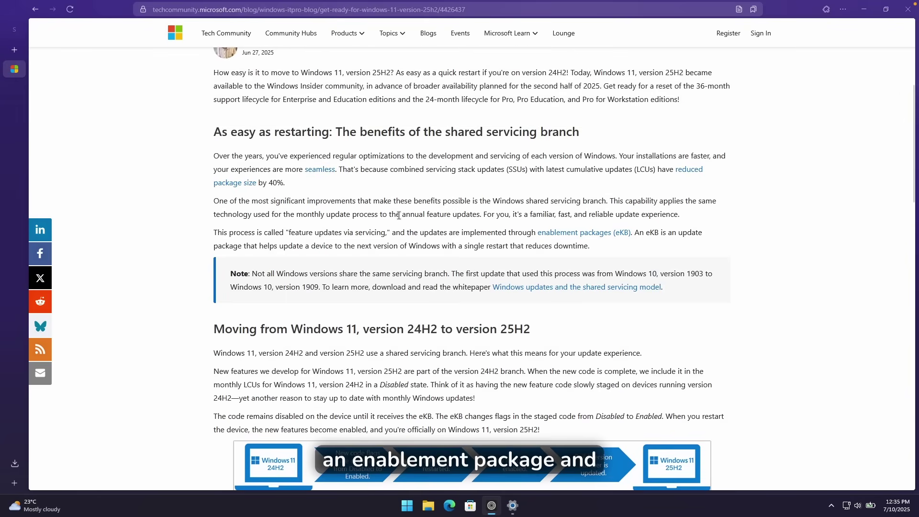
pyautogui.scroll(1, 425, 183)
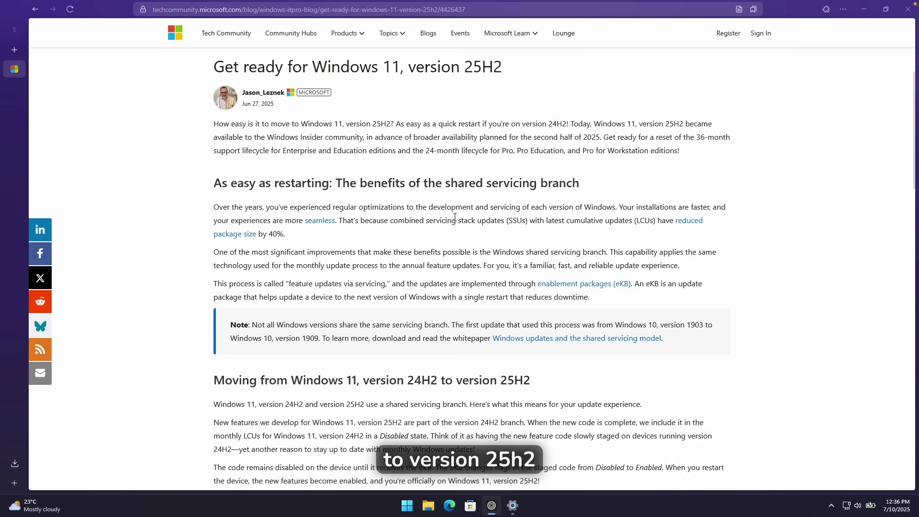
pyautogui.scroll(-2, 454, 218)
pyautogui.scroll(-2, 492, 237)
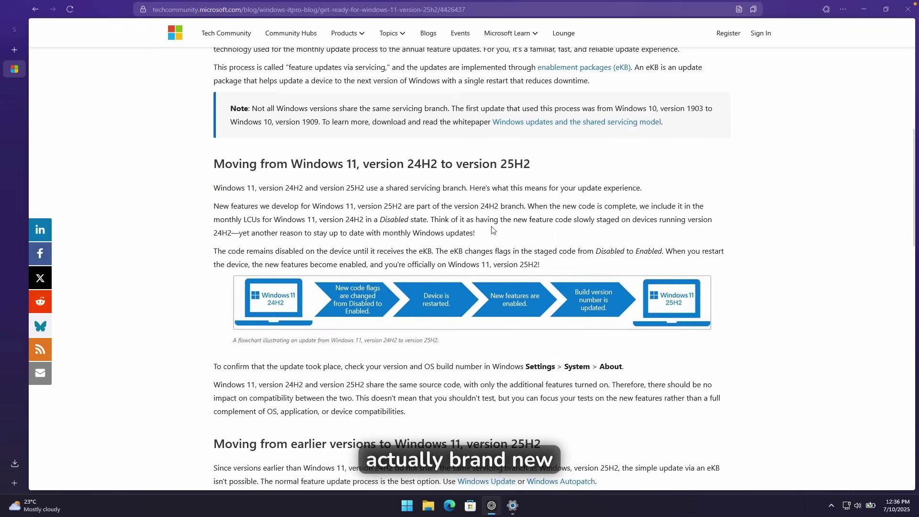
pyautogui.scroll(-4, 492, 220)
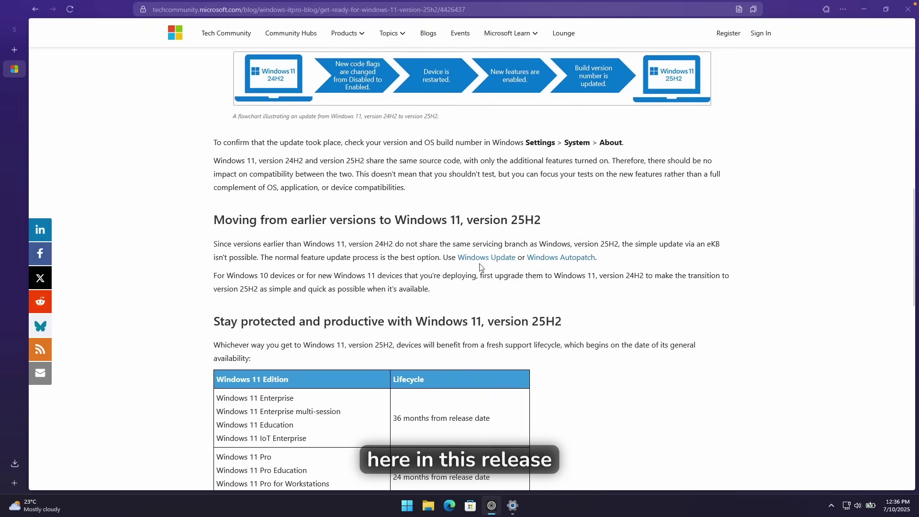
pyautogui.scroll(-3, 426, 268)
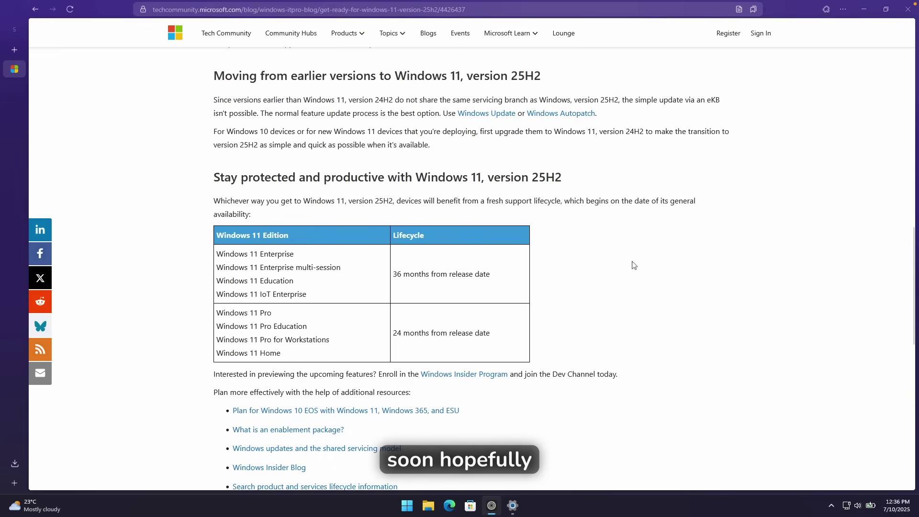
pyautogui.scroll(-7, 630, 268)
pyautogui.scroll(7, 579, 282)
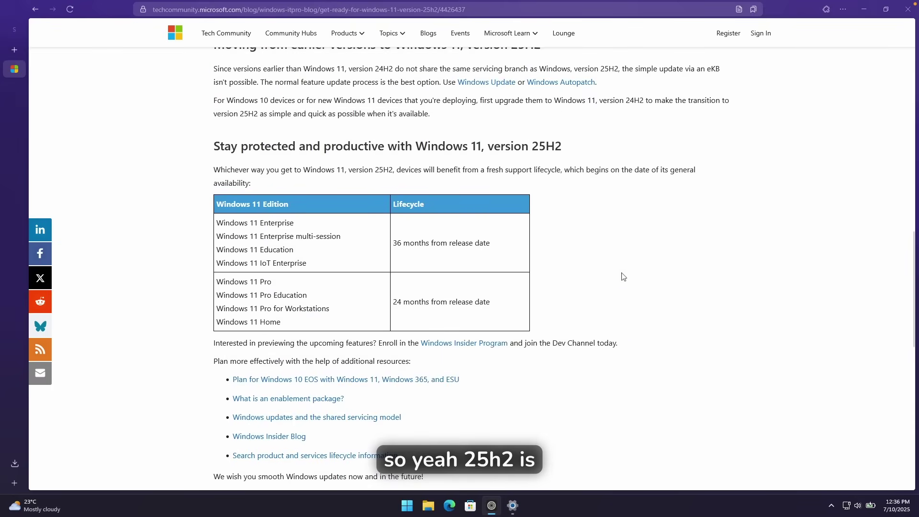
pyautogui.scroll(3, 607, 283)
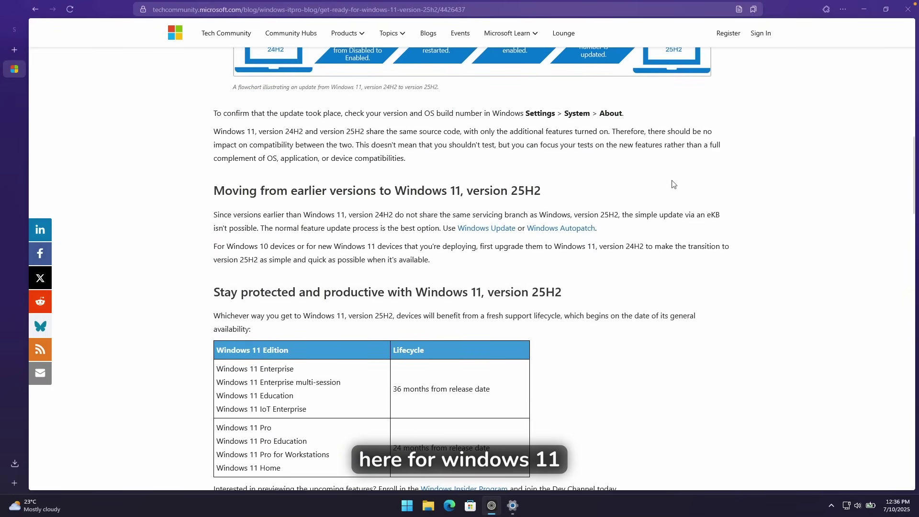
pyautogui.scroll(2, 675, 185)
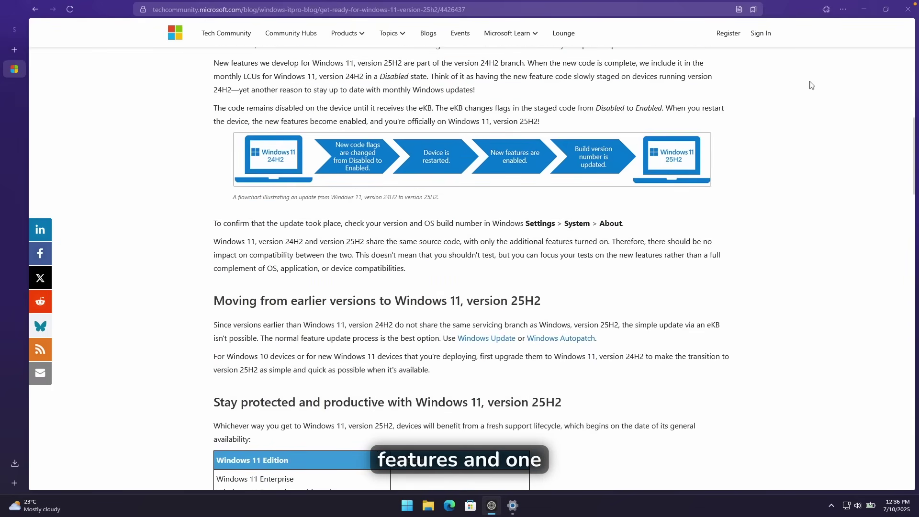
# - Open Local Group Policy Editor by searching 'policy edi', then centre it and widen the folder tree
pyautogui.click(864, 9)
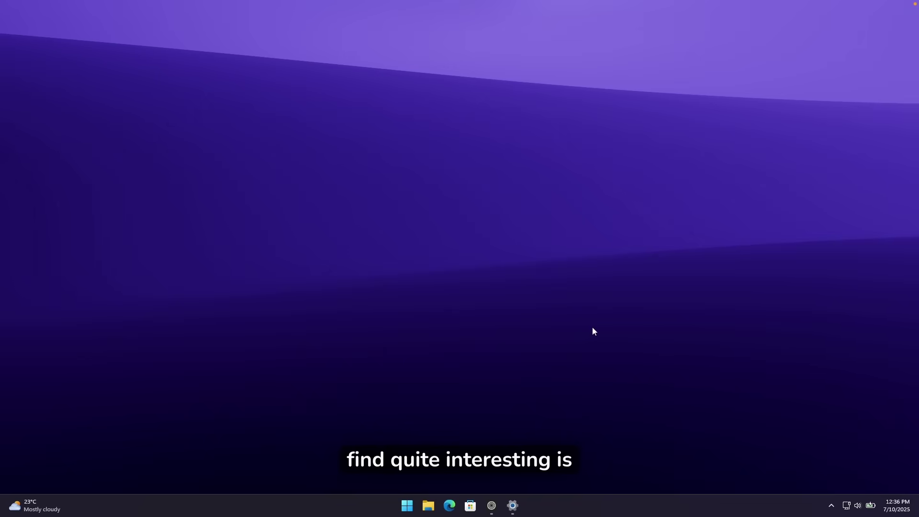
pyautogui.click(407, 505)
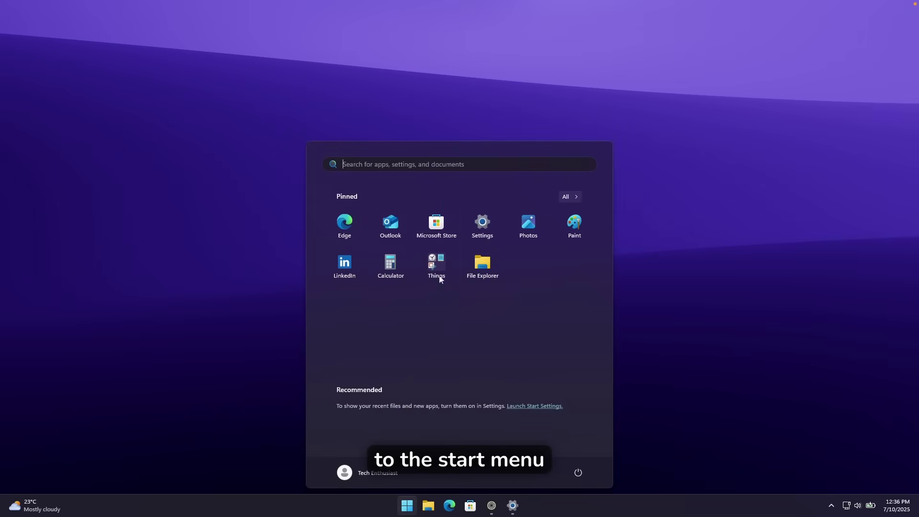
pyautogui.click(399, 163)
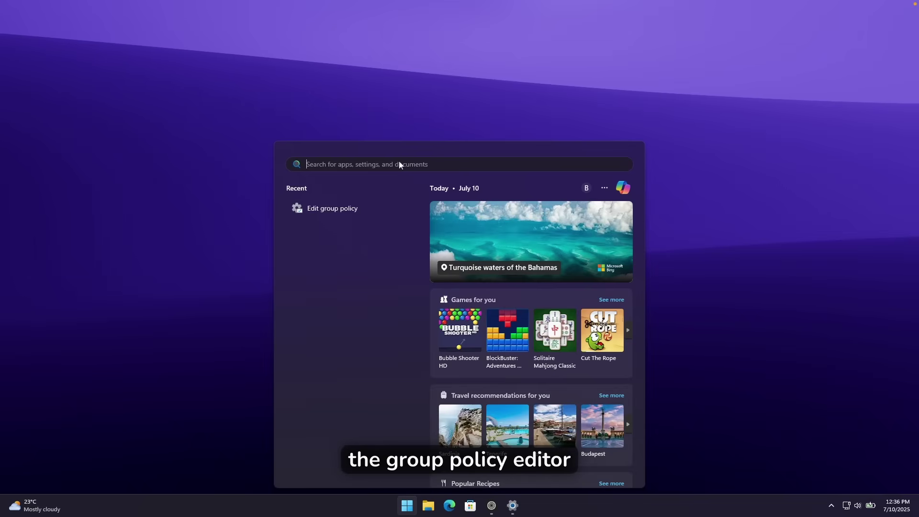
pyautogui.write('policy edi')
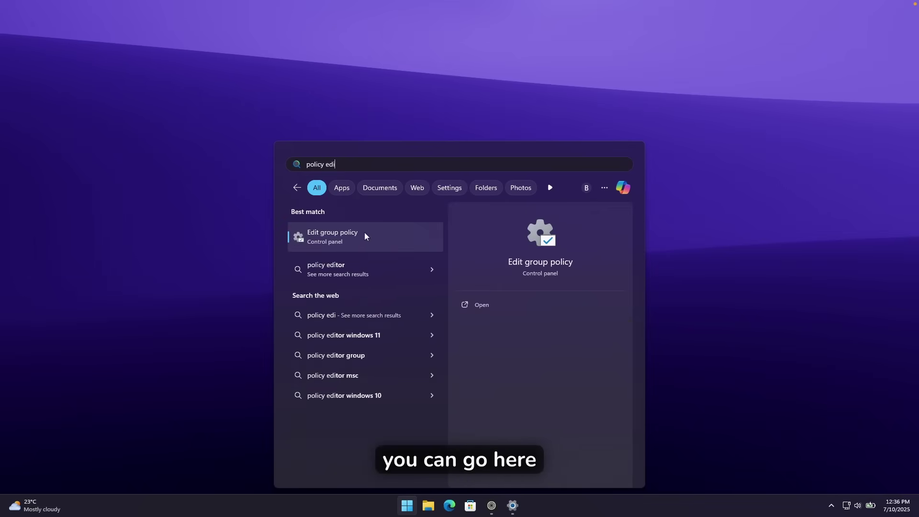
pyautogui.click(346, 238)
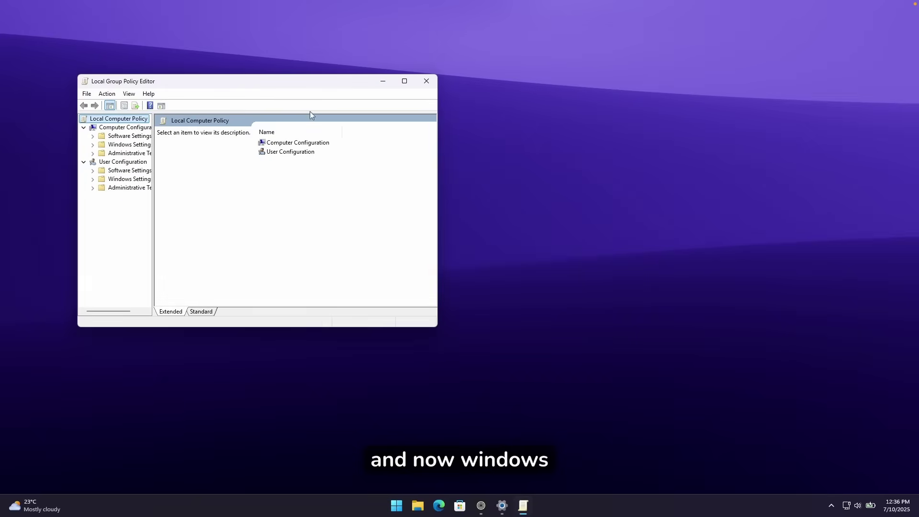
pyautogui.moveTo(326, 88); pyautogui.dragTo(510, 112)
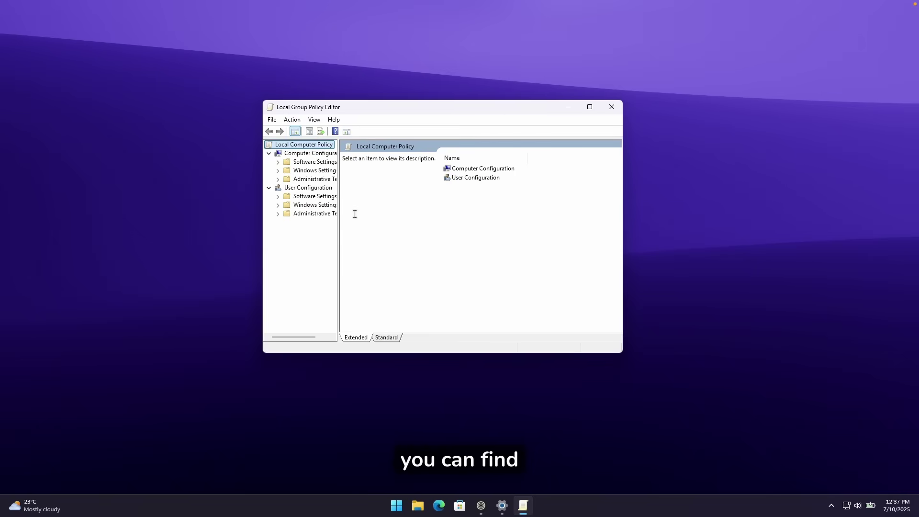
pyautogui.moveTo(338, 206); pyautogui.dragTo(384, 206)
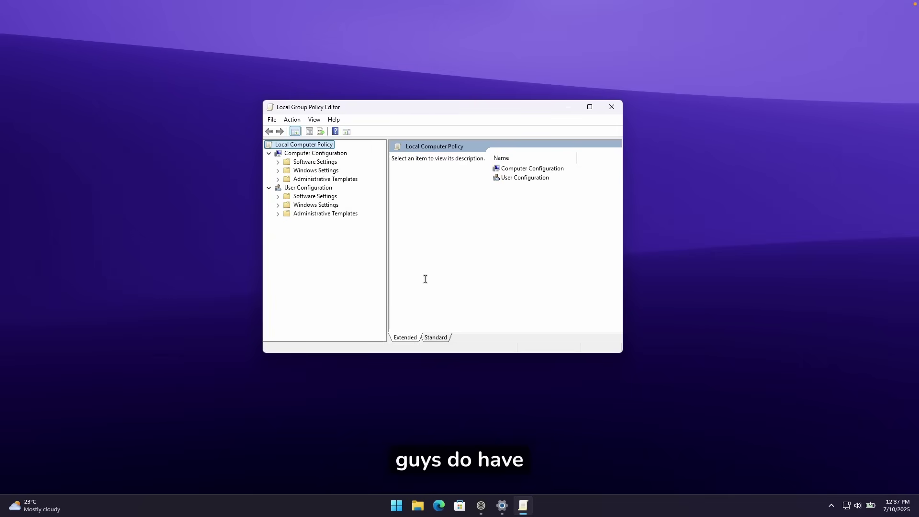
# - Navigate Administrative Templates > Windows Components > App Package Deployment and select the Store package removal policy
pyautogui.click(278, 179)
pyautogui.click(352, 180)
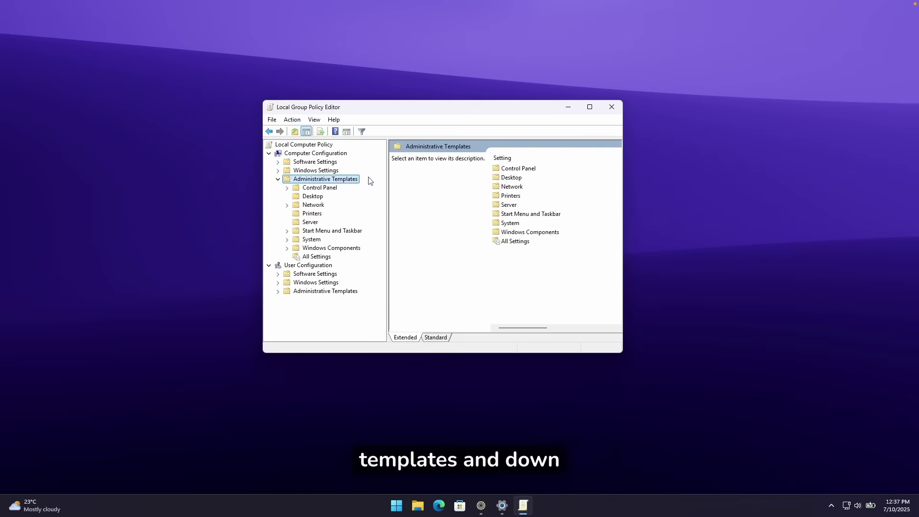
pyautogui.click(535, 234)
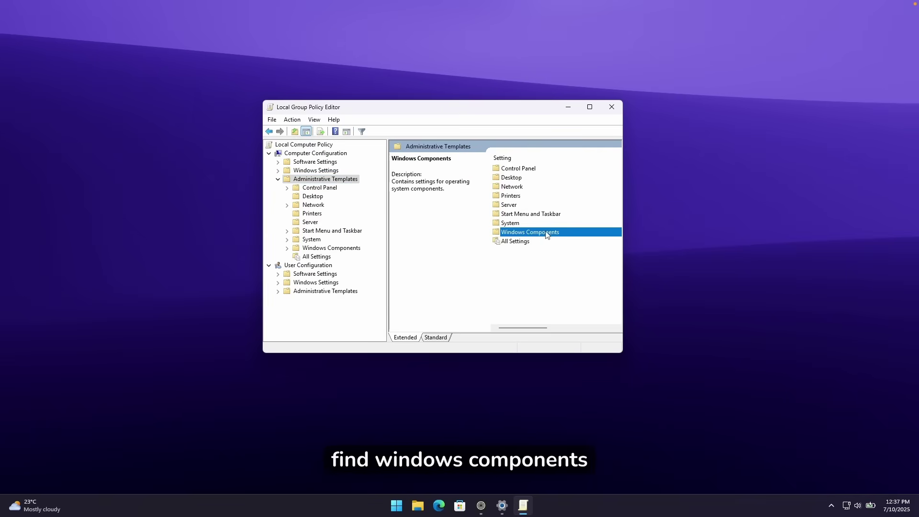
pyautogui.doubleClick(535, 234)
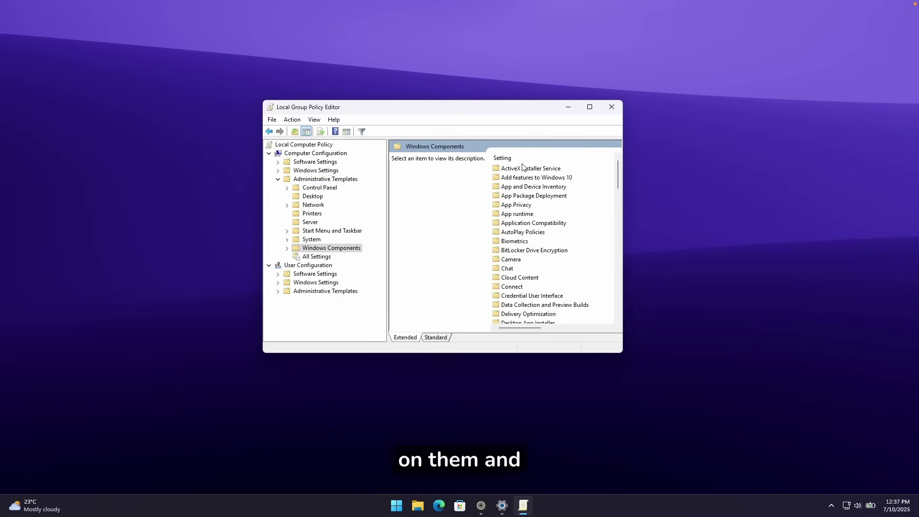
pyautogui.click(518, 198)
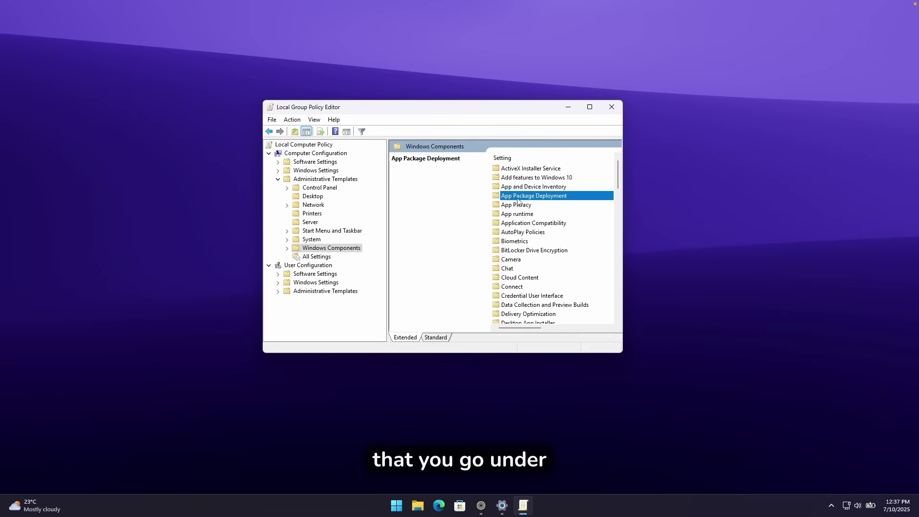
pyautogui.doubleClick(553, 199)
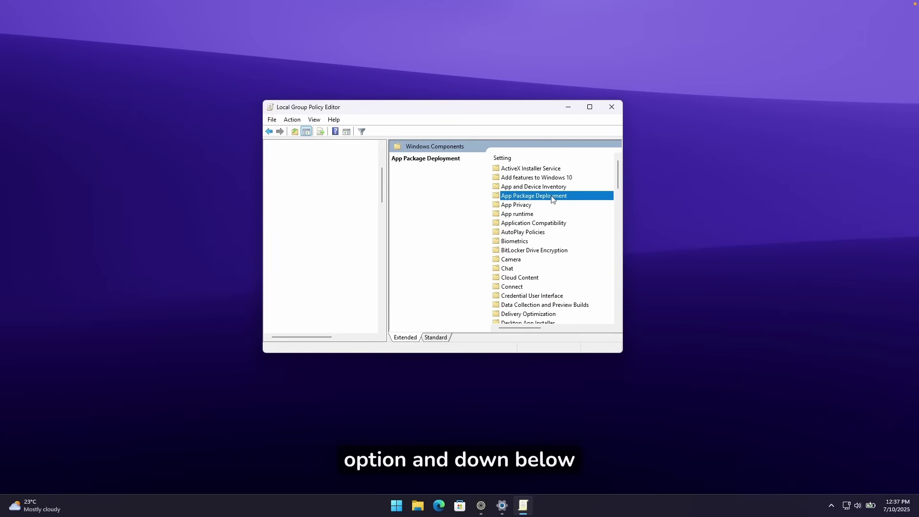
pyautogui.click(534, 281)
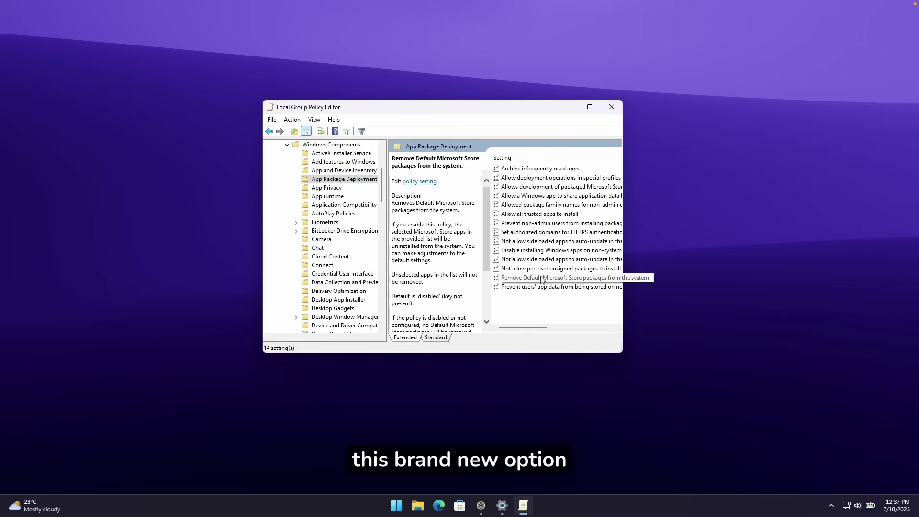
# - Enable the Store package removal policy and exclude Microsoft News and Microsoft Solitaire Collection
pyautogui.doubleClick(585, 279)
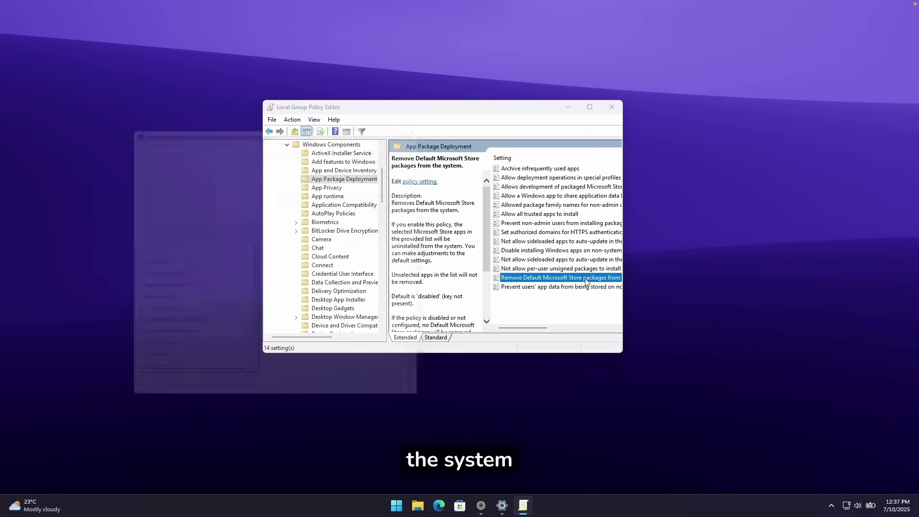
pyautogui.moveTo(348, 126); pyautogui.dragTo(525, 106)
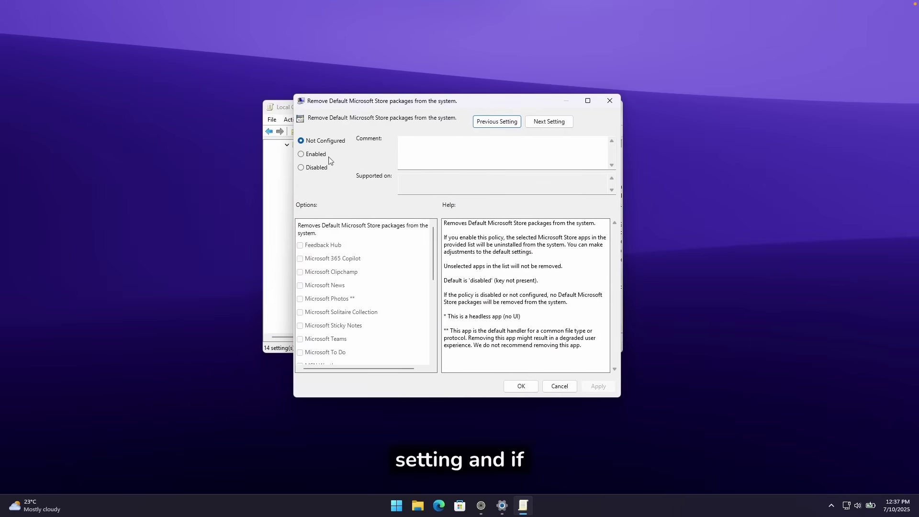
pyautogui.click(308, 158)
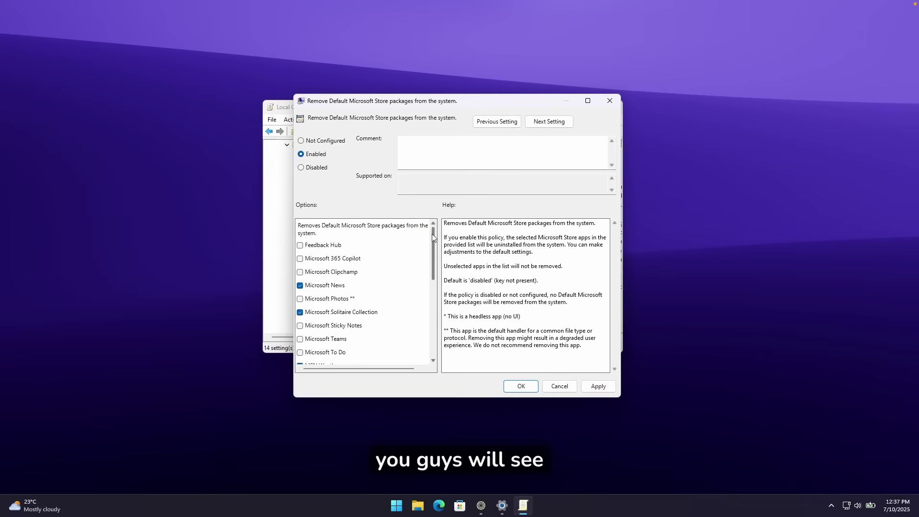
pyautogui.moveTo(433, 237)
pyautogui.mouseDown()
pyautogui.moveTo(444, 309)
pyautogui.moveTo(447, 233)
pyautogui.mouseUp()
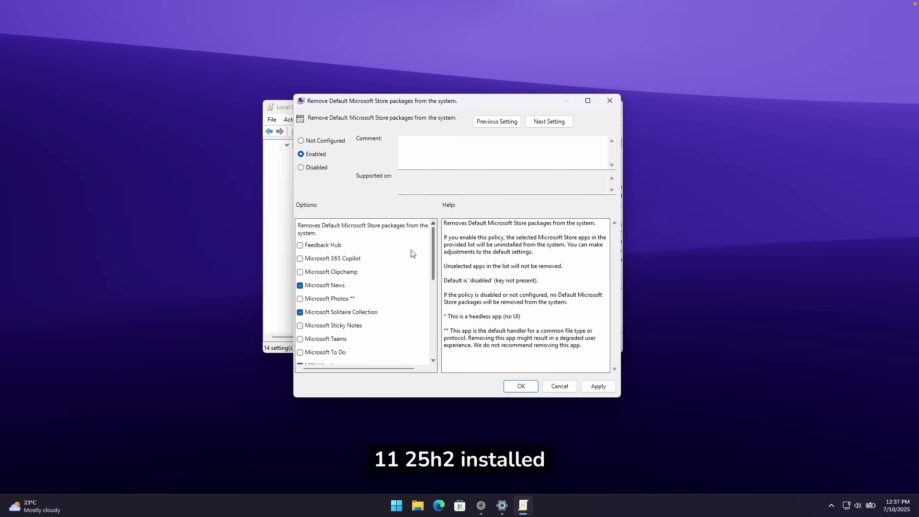
pyautogui.click(300, 286)
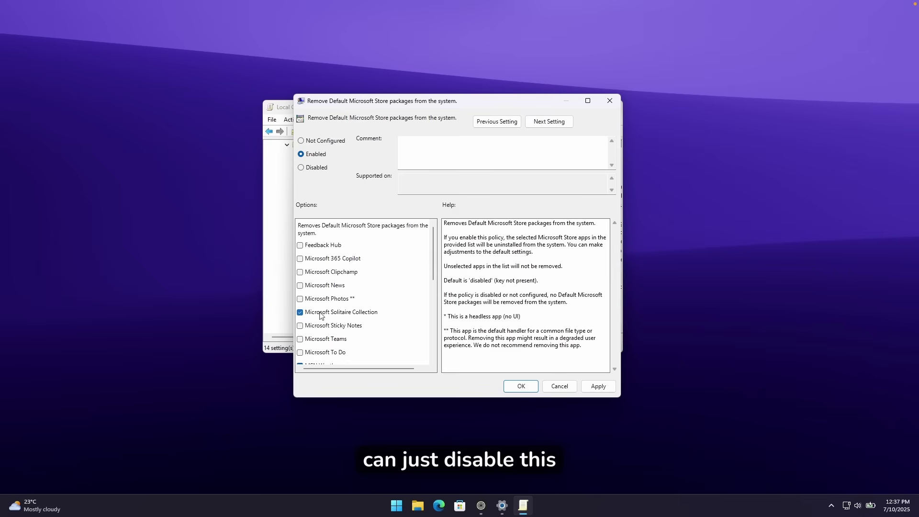
pyautogui.click(300, 312)
# - Exclude the five Xbox apps from removal, then apply and confirm the policy
pyautogui.moveTo(433, 254); pyautogui.dragTo(434, 328)
pyautogui.click(300, 303)
pyautogui.click(300, 317)
pyautogui.click(300, 330)
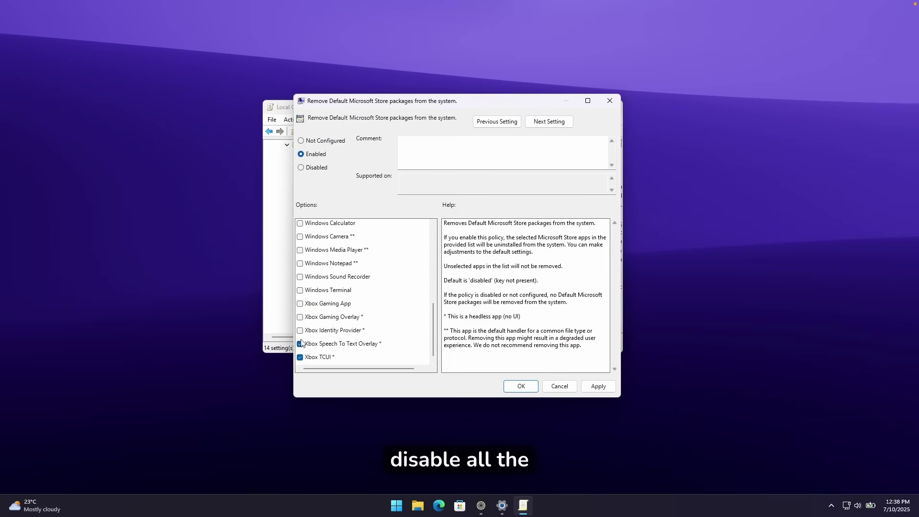
pyautogui.click(300, 343)
pyautogui.click(299, 357)
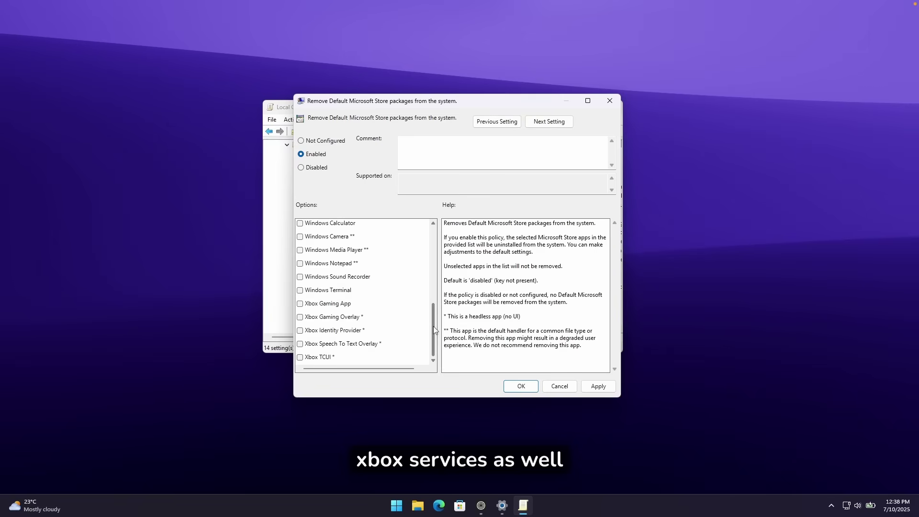
pyautogui.click(598, 386)
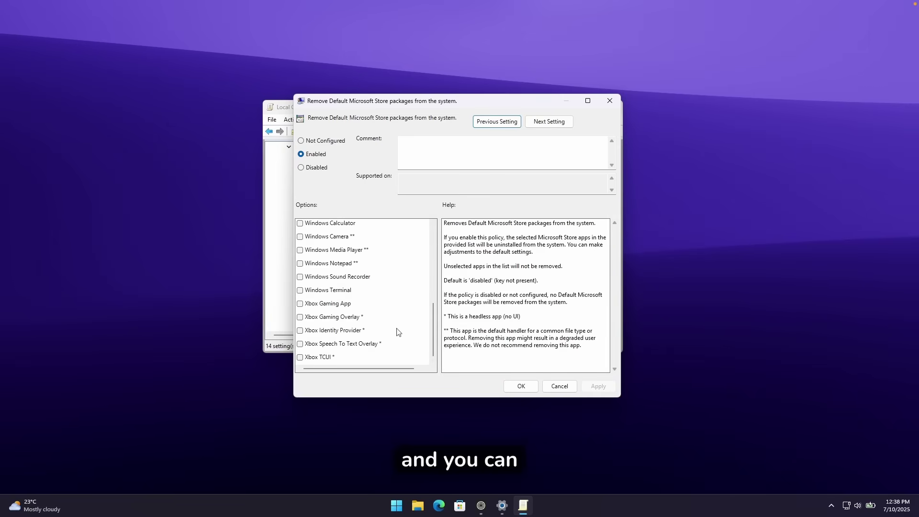
pyautogui.scroll(10, 396, 332)
pyautogui.click(520, 386)
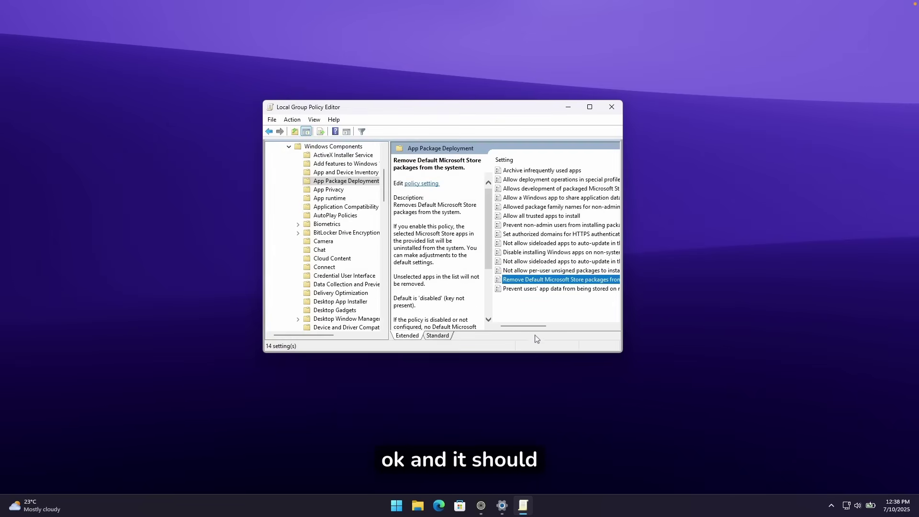
# - Search Start for 'xbox' and filter the results to apps
pyautogui.click(396, 505)
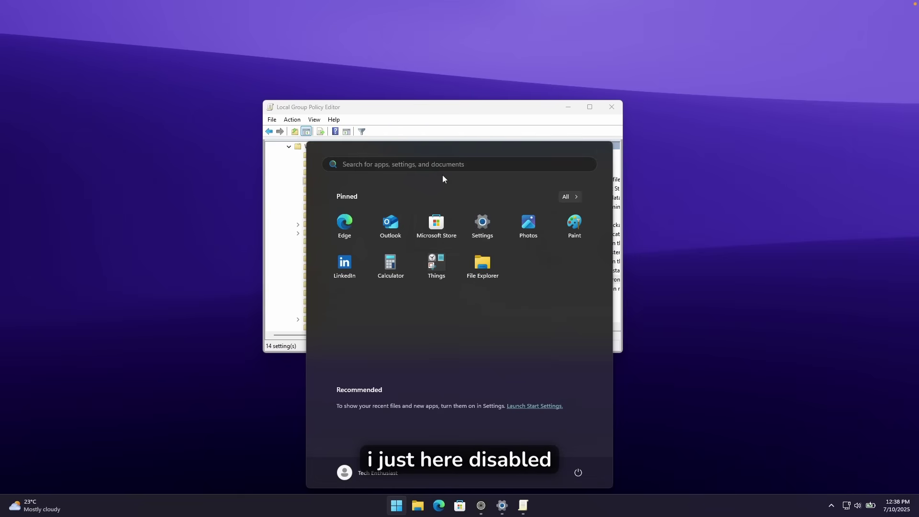
pyautogui.write('x')
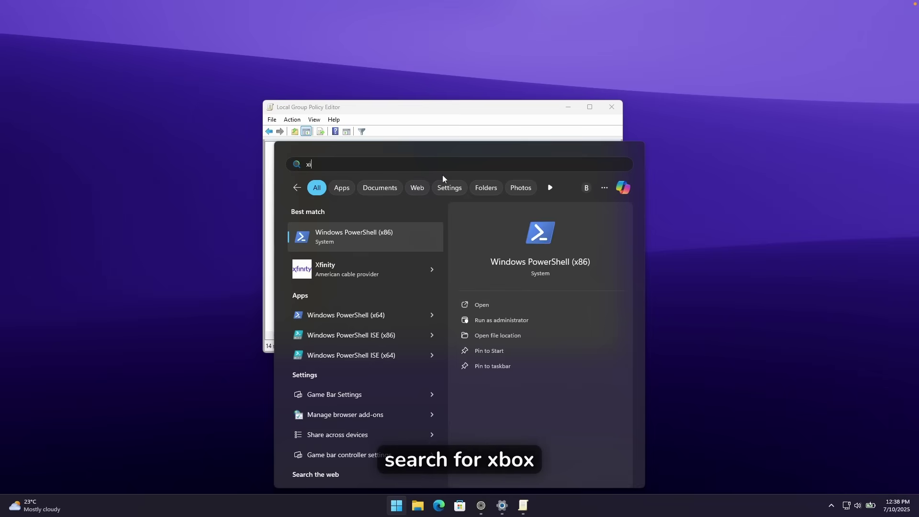
pyautogui.write('box')
pyautogui.click(342, 187)
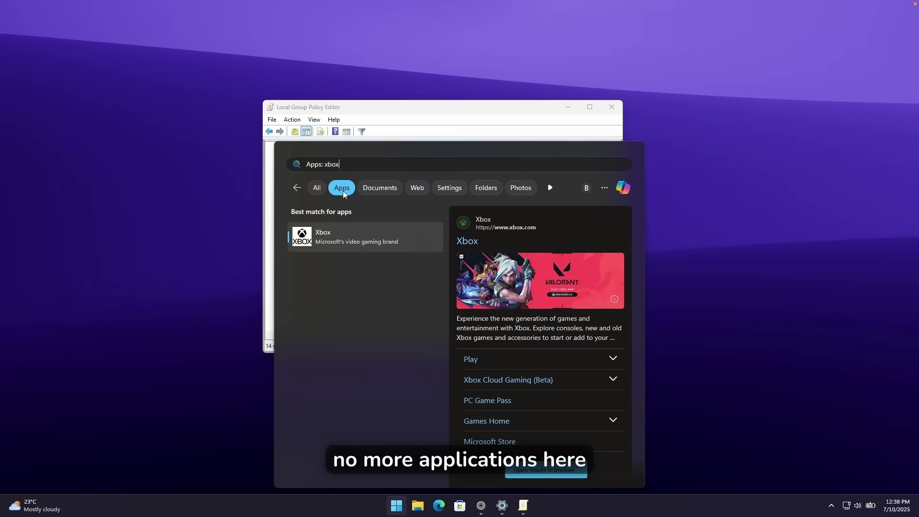
pyautogui.click(296, 187)
# - Scroll the All apps list to confirm no Xbox apps remain
pyautogui.click(402, 503)
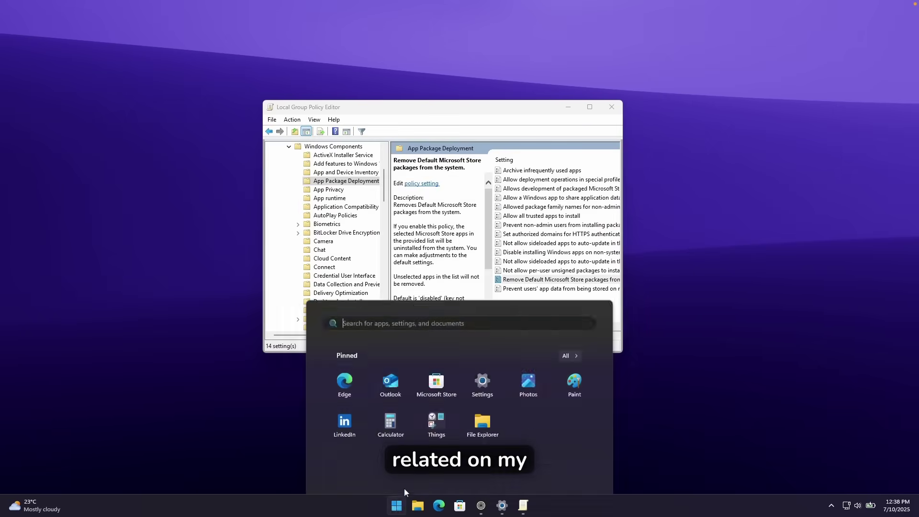
pyautogui.click(573, 196)
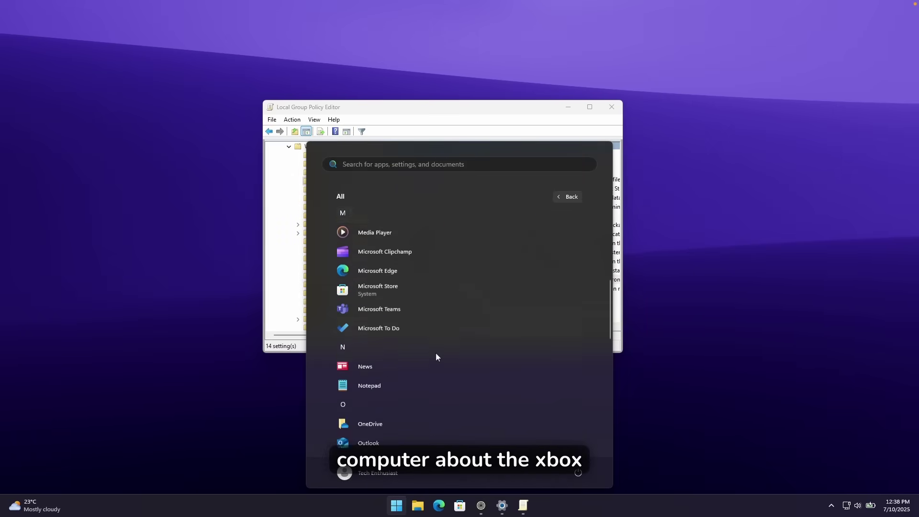
pyautogui.scroll(-6, 436, 356)
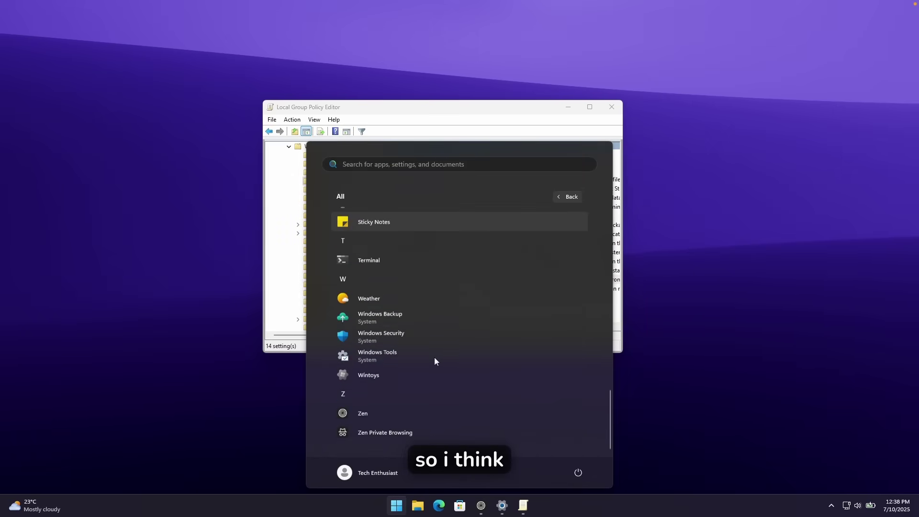
# - Hide the policy editor, scroll further through the 25H2 article, then minimise the browser and show Start
pyautogui.click(544, 108)
pyautogui.click(567, 107)
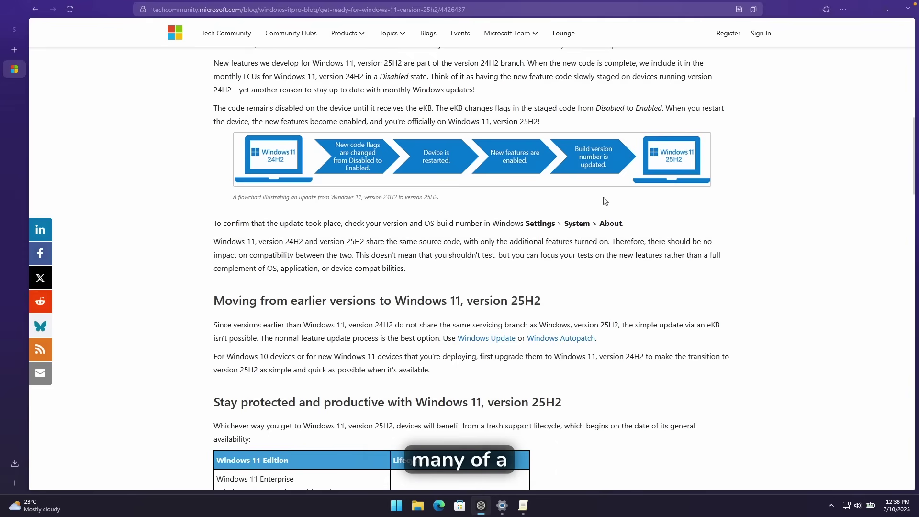
pyautogui.scroll(-6, 539, 235)
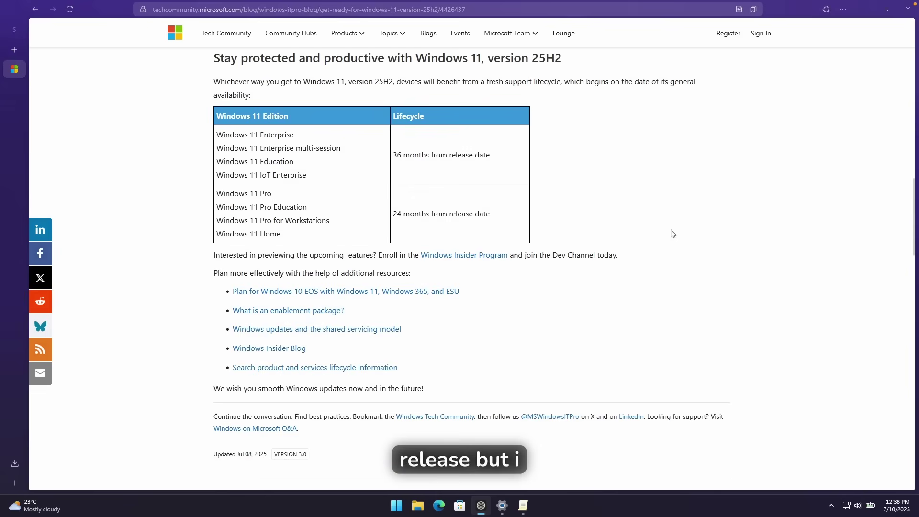
pyautogui.click(865, 14)
pyautogui.press('super')
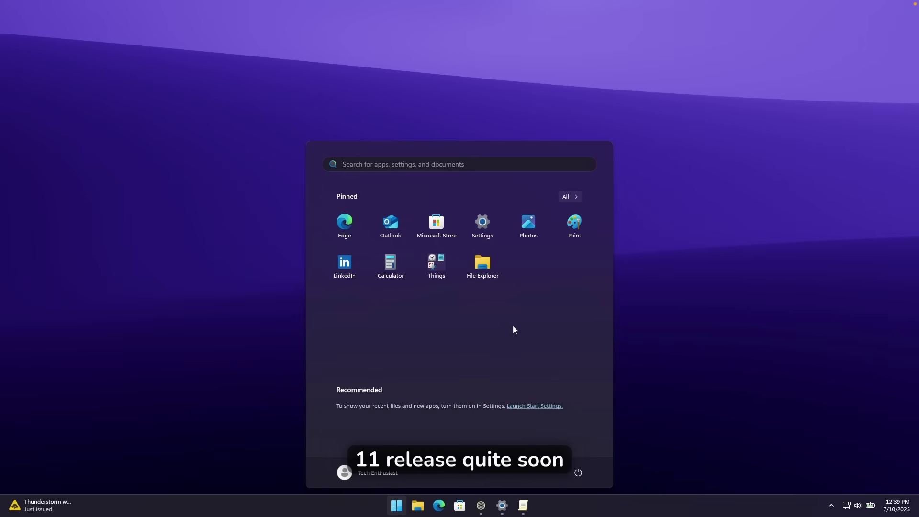
# - Drag File Explorer into the Things folder beside Clock, Notepad and Snipping Tool, then close Start
pyautogui.click(436, 263)
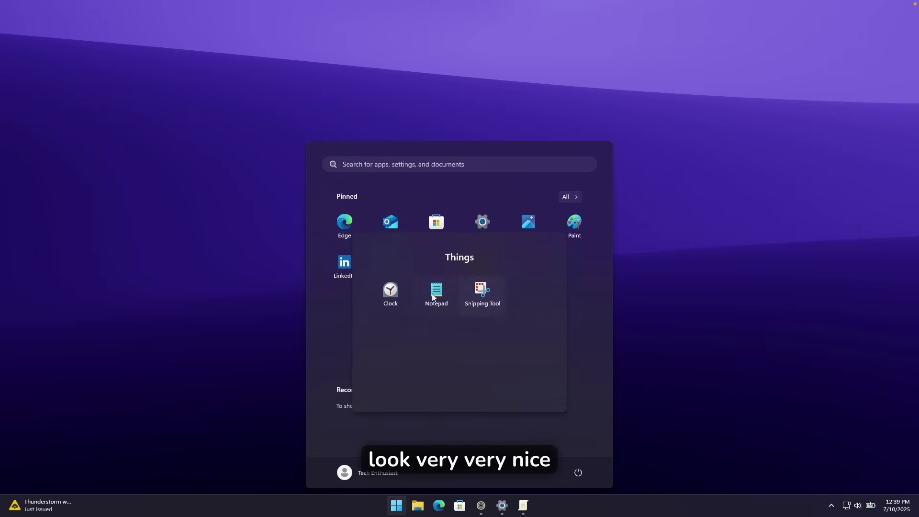
pyautogui.click(584, 286)
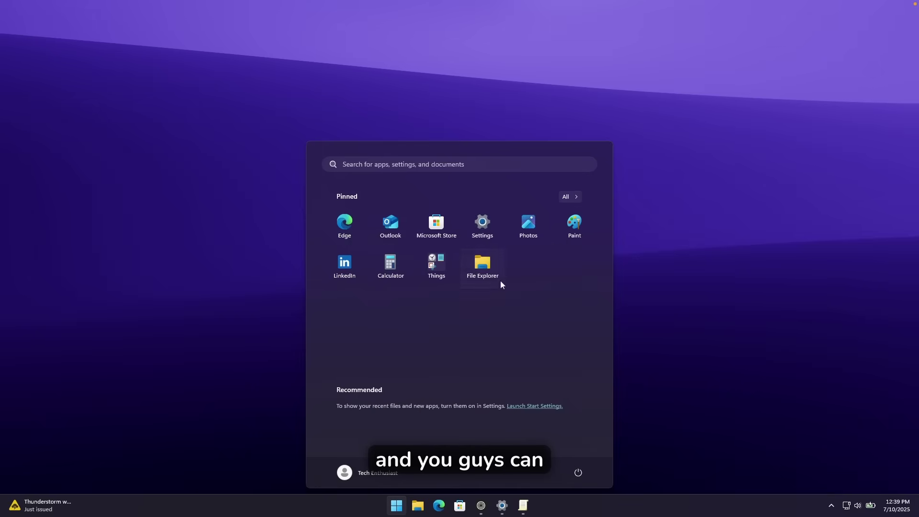
pyautogui.moveTo(479, 277); pyautogui.dragTo(436, 264)
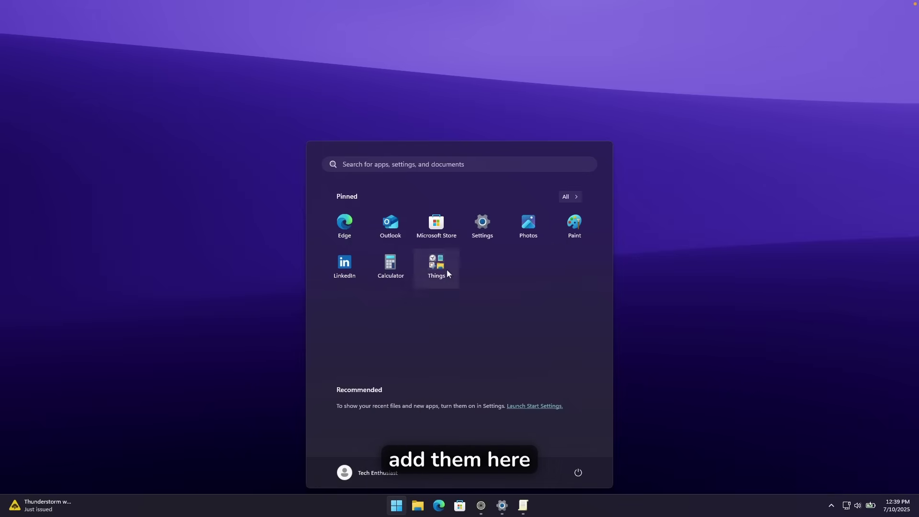
pyautogui.click(446, 269)
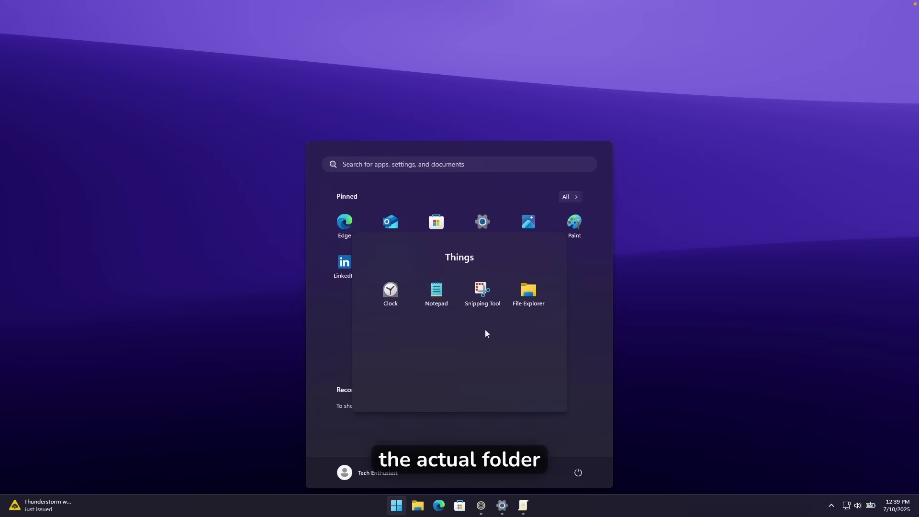
pyautogui.click(343, 299)
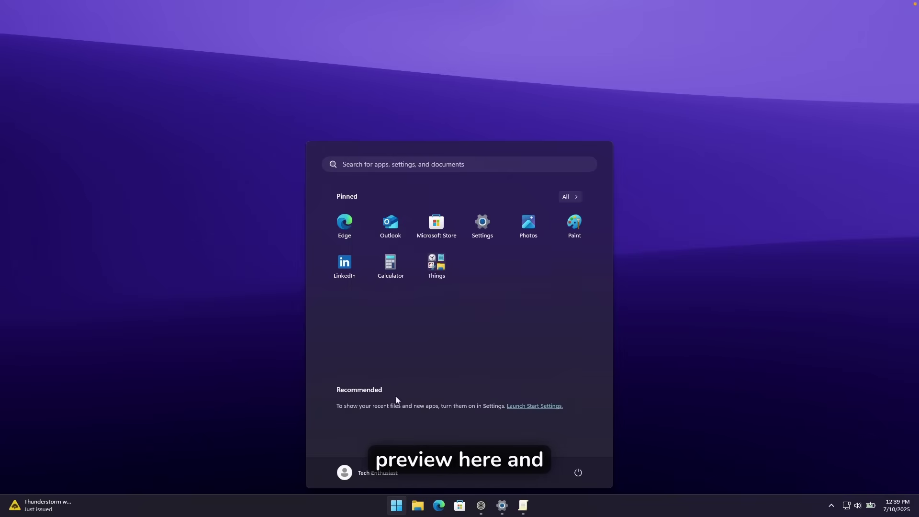
pyautogui.click(404, 498)
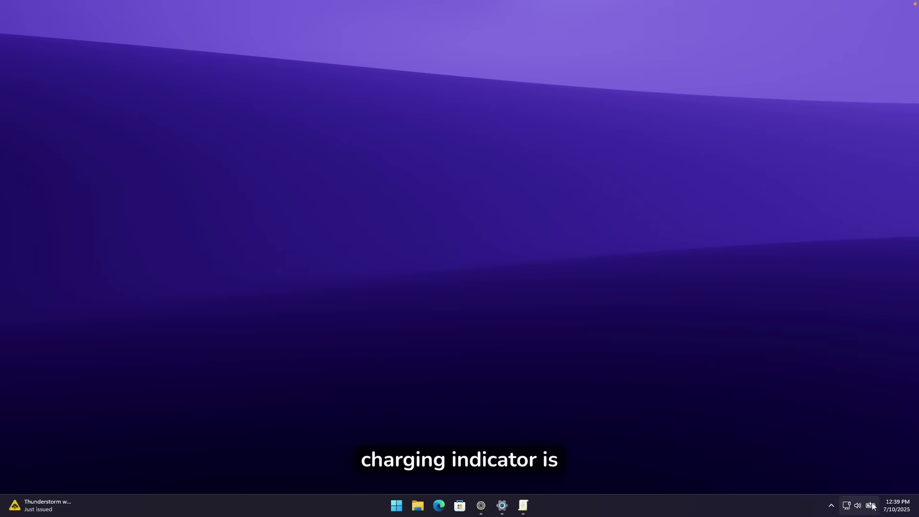
# - Turn on Battery percentage so the taskbar shows the charge level next to the battery icon
pyautogui.moveTo(872, 507)
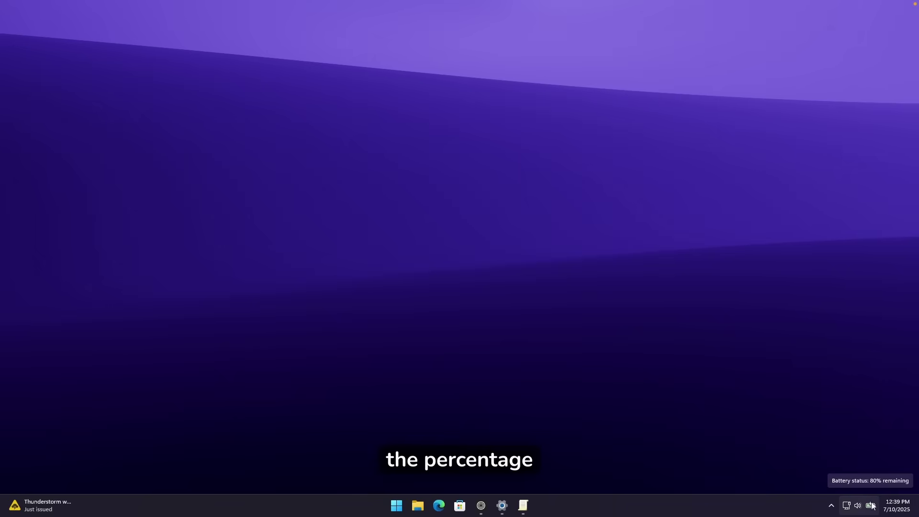
pyautogui.click(870, 506)
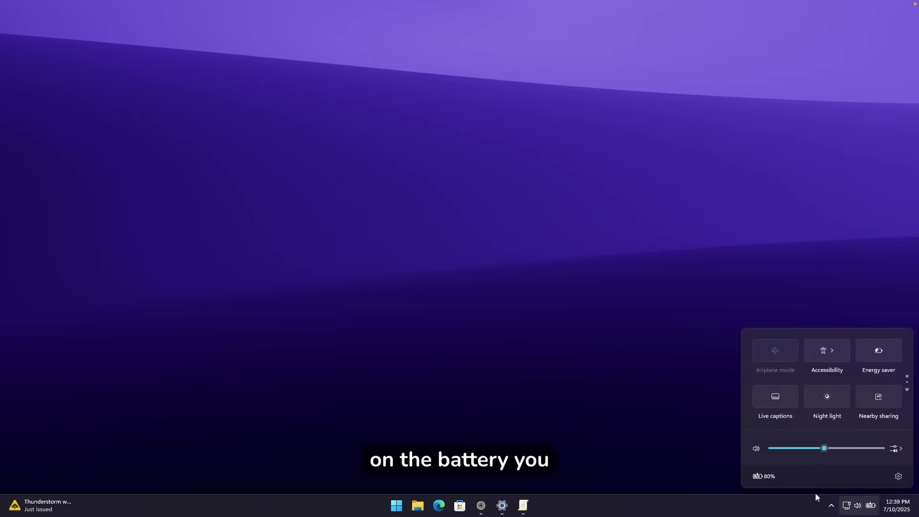
pyautogui.click(764, 476)
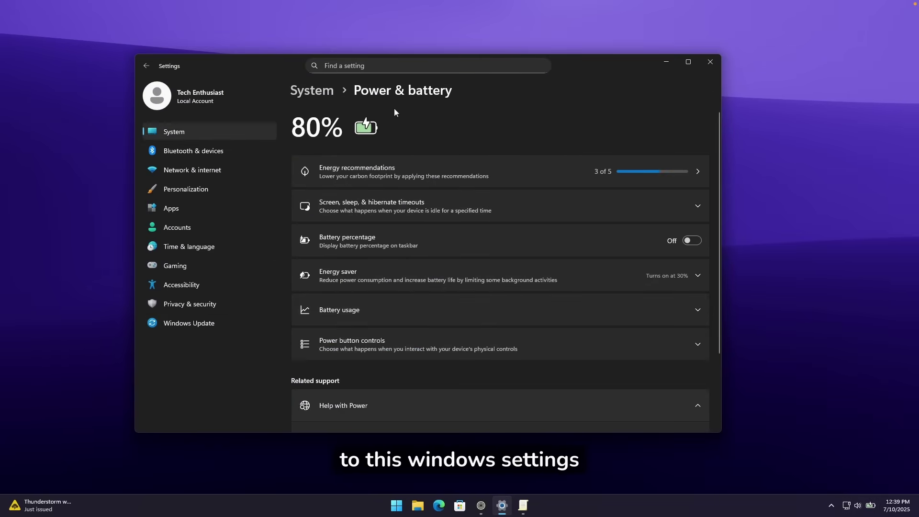
pyautogui.click(688, 241)
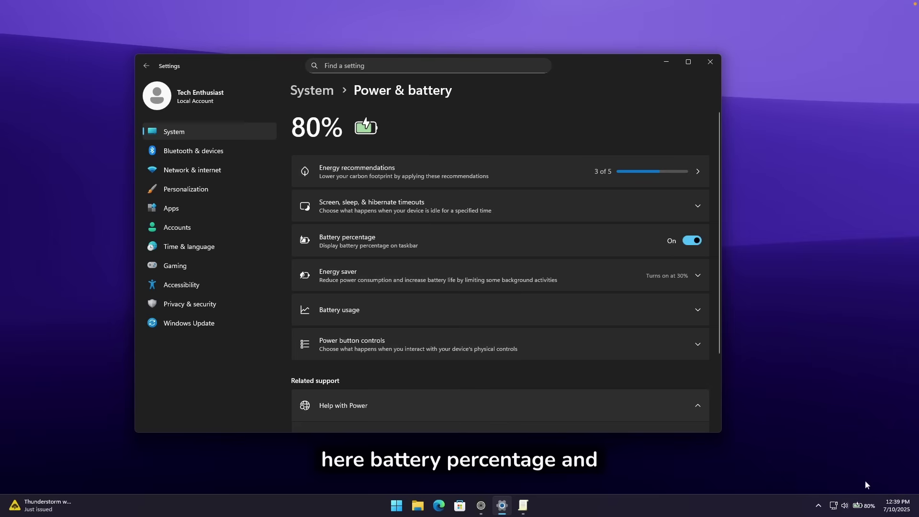
# - Open the Energy recommendations page, then bring up Start
pyautogui.moveTo(870, 506)
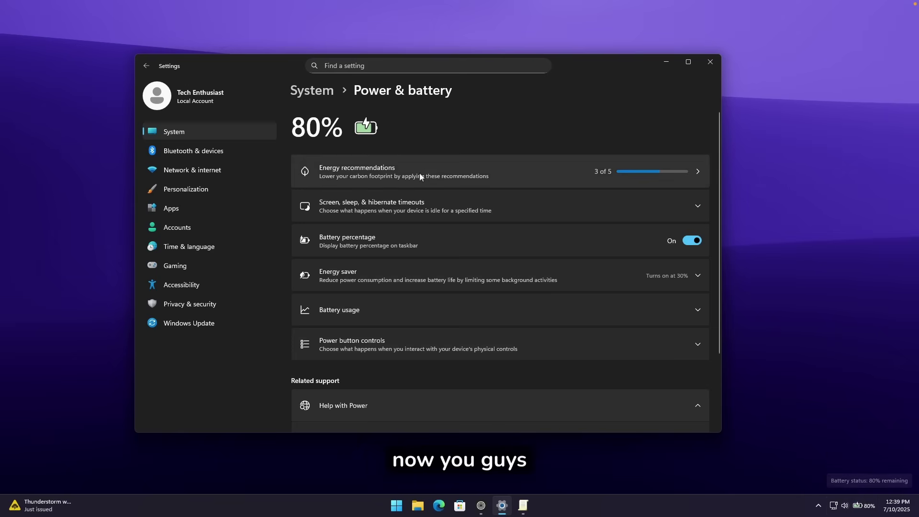
pyautogui.click(449, 173)
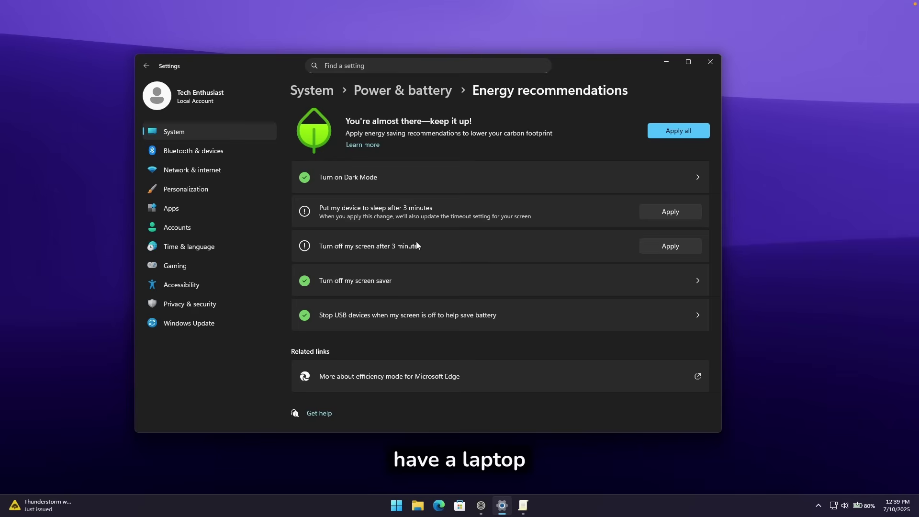
pyautogui.press('super')
# - Lock the PC from the Start power menu, then sign back in from the lock screen
pyautogui.click(578, 472)
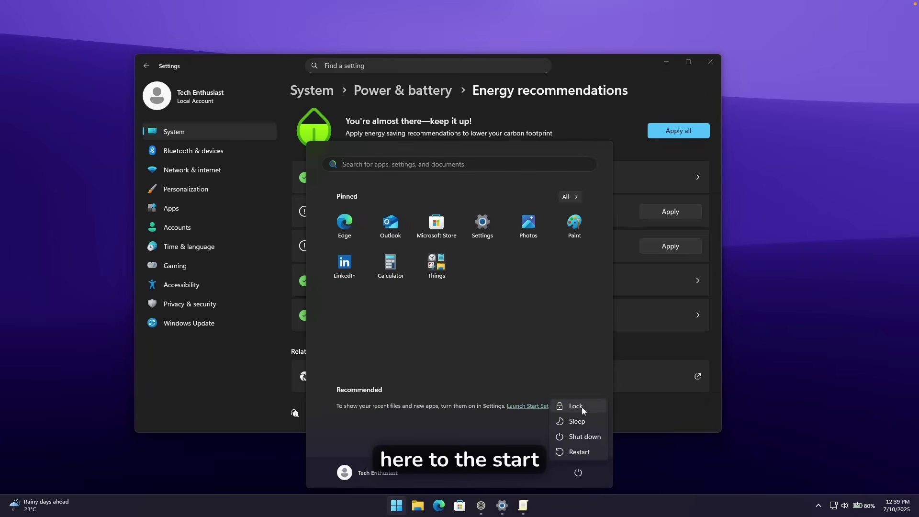
pyautogui.click(584, 405)
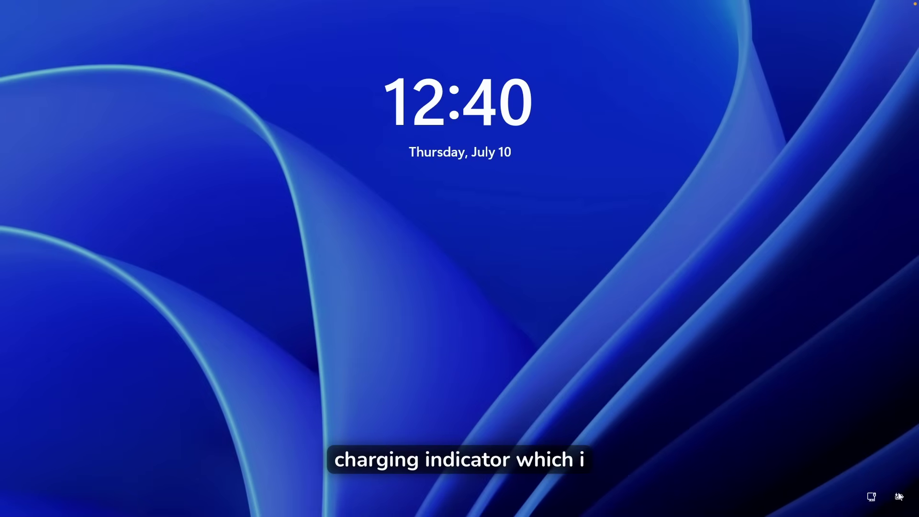
pyautogui.click(820, 406)
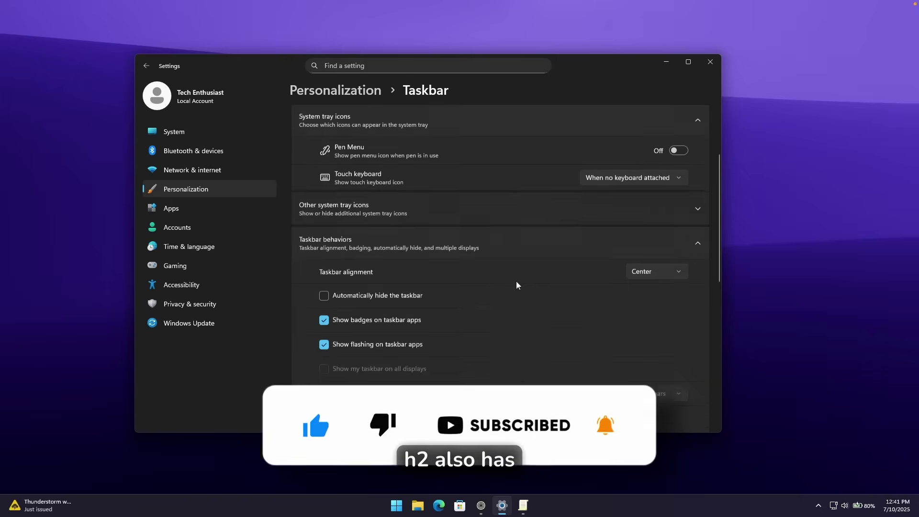
# - Switch Show smaller taskbar buttons between Always and When taskbar is full, ending on When taskbar is full
pyautogui.scroll(-5, 526, 302)
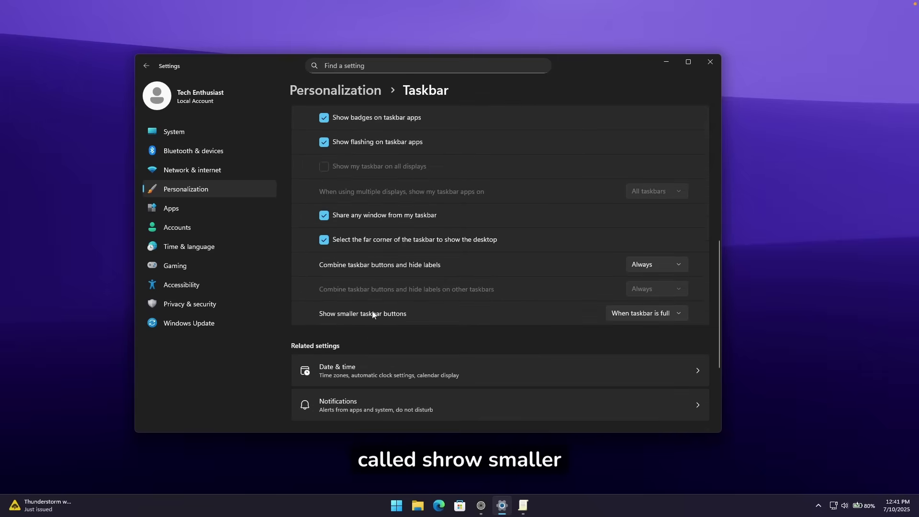
pyautogui.click(646, 317)
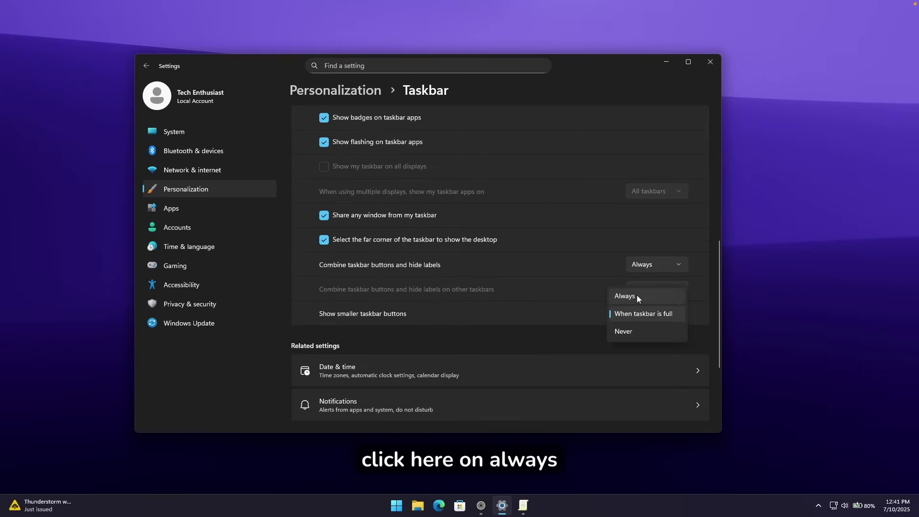
pyautogui.click(636, 296)
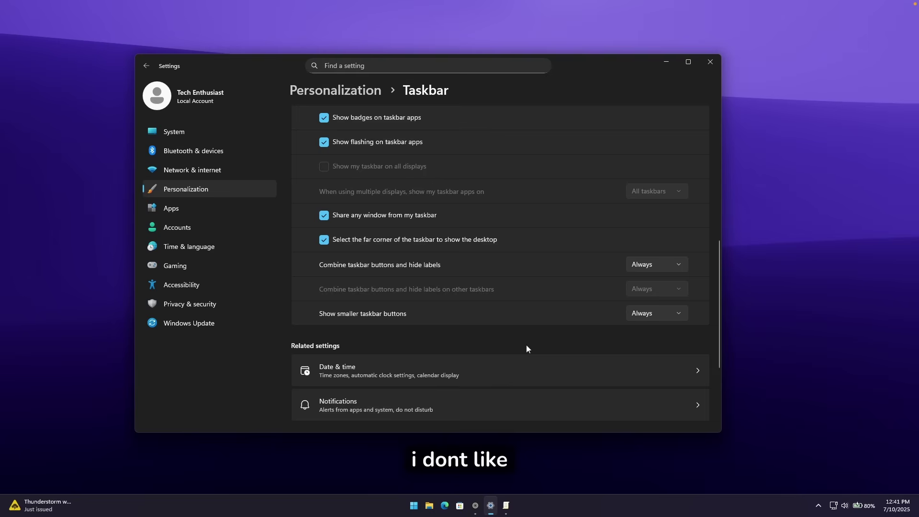
pyautogui.click(664, 312)
pyautogui.click(664, 331)
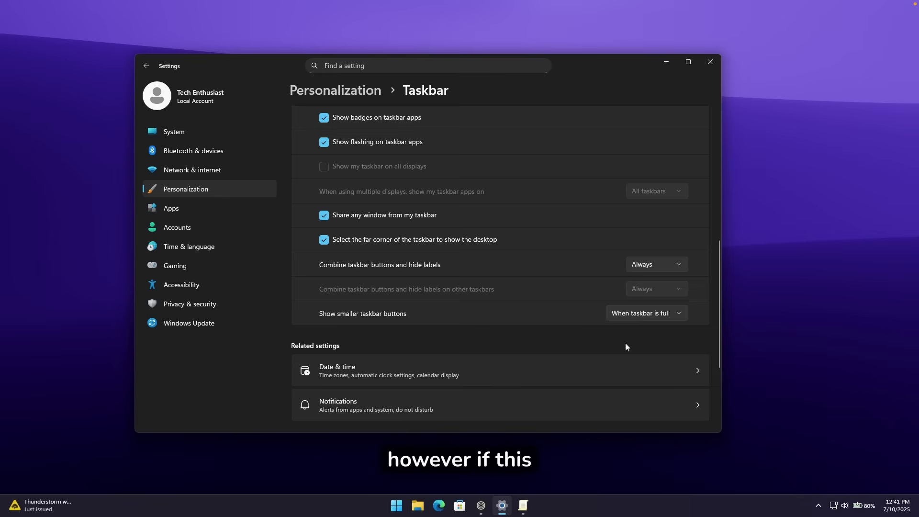
pyautogui.click(637, 316)
pyautogui.click(664, 295)
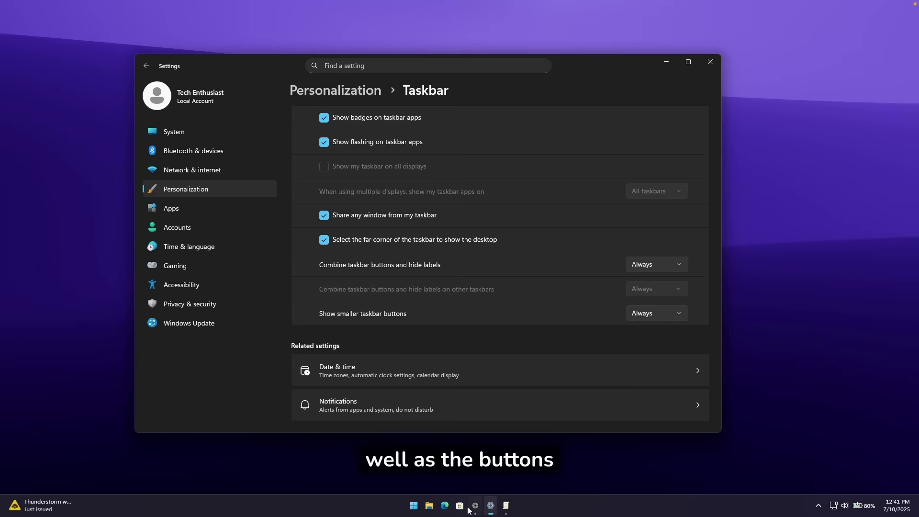
pyautogui.click(655, 313)
pyautogui.click(656, 328)
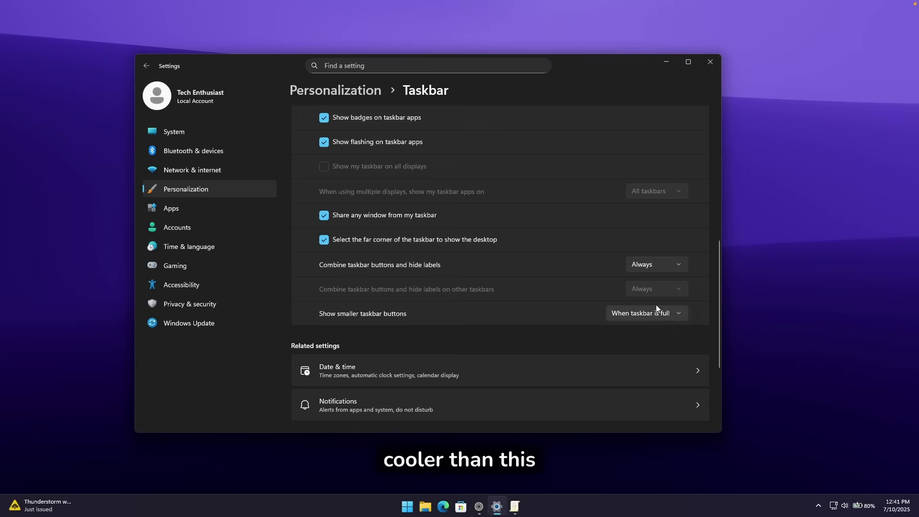
pyautogui.click(660, 312)
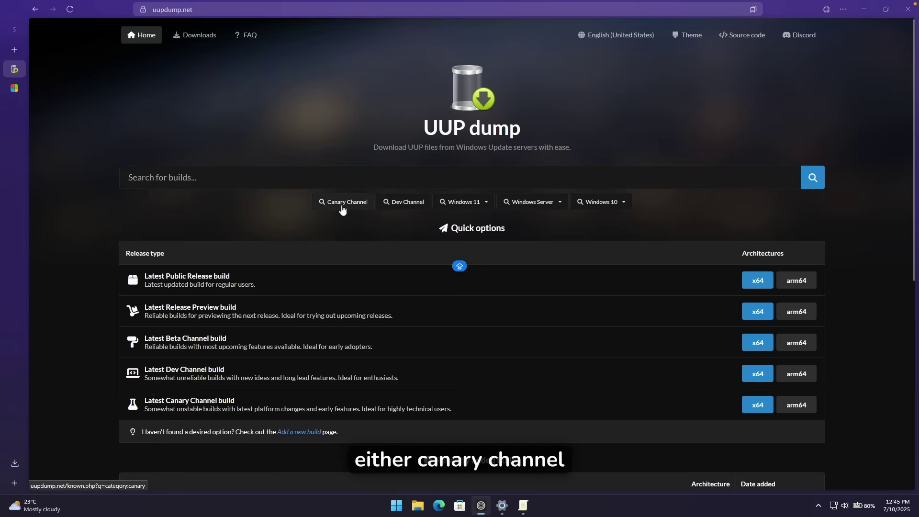
# - Open the newest Dev Channel build, 10.0.26200.5670 amd64, in UUP dump
pyautogui.click(405, 201)
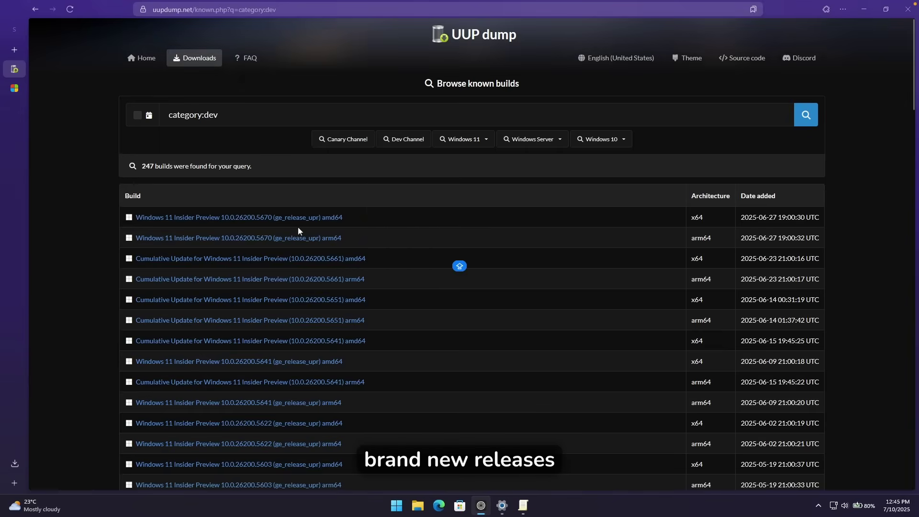
pyautogui.moveTo(760, 217); pyautogui.dragTo(819, 217)
pyautogui.click(687, 207)
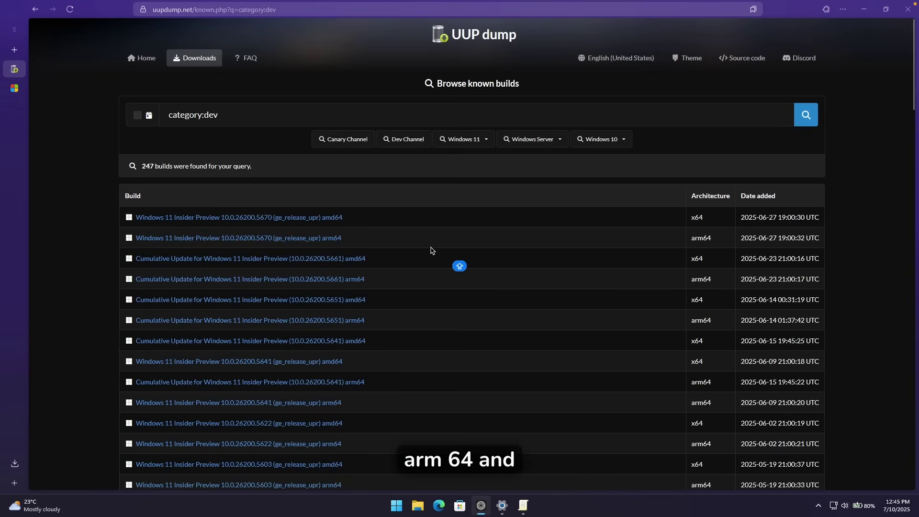
pyautogui.click(288, 218)
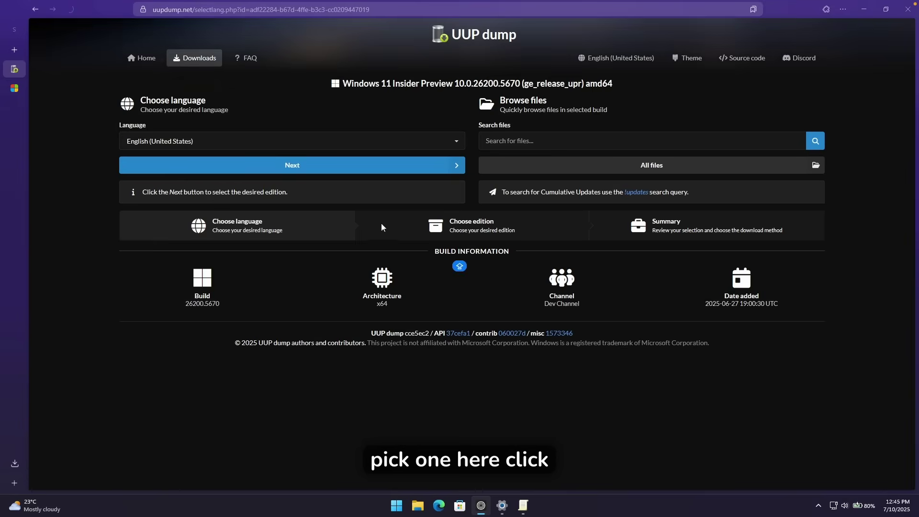
# - Keep English (United States) and the default editions, and create the ISO conversion download package
pyautogui.click(313, 170)
pyautogui.click(385, 261)
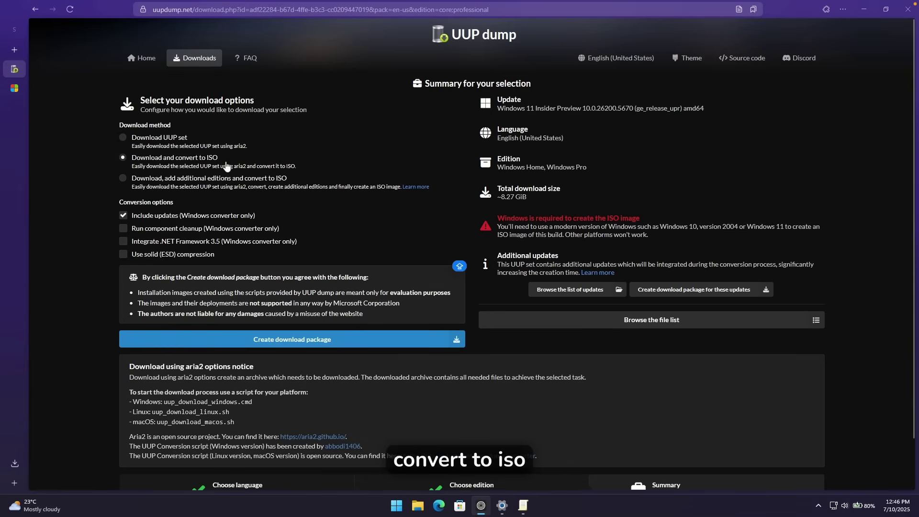
pyautogui.click(335, 340)
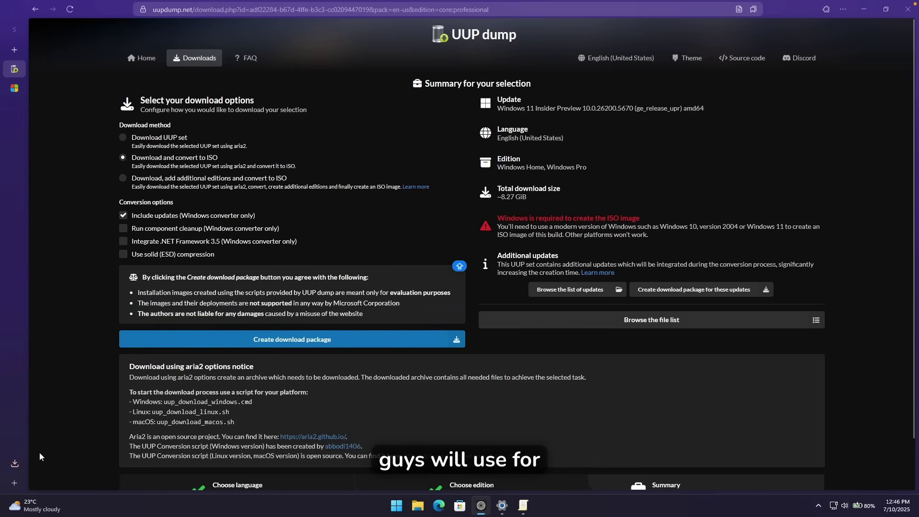
# - Check the downloaded package zip in the downloads list, then minimize the browser
pyautogui.click(14, 463)
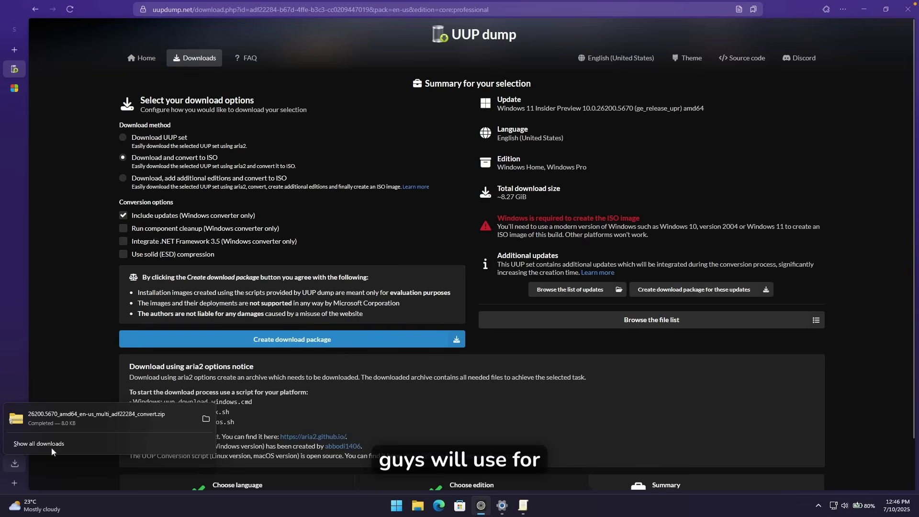
pyautogui.click(93, 223)
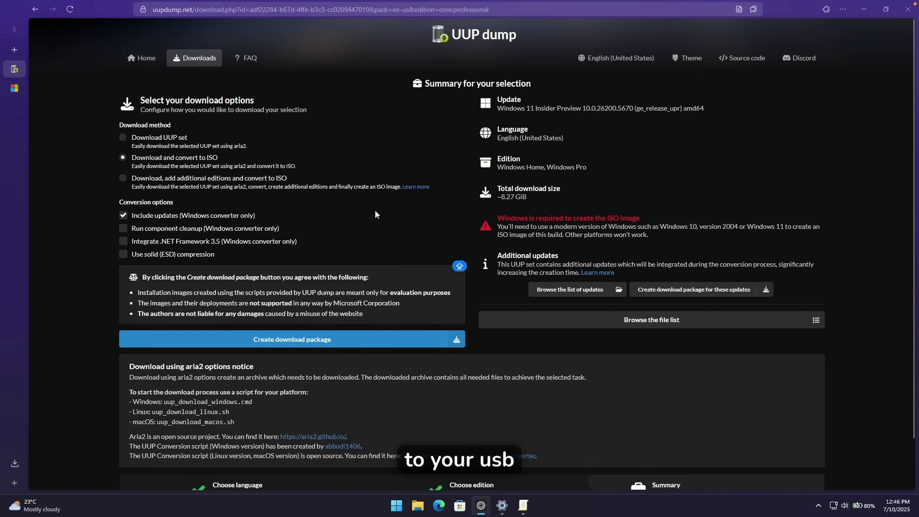
pyautogui.click(862, 10)
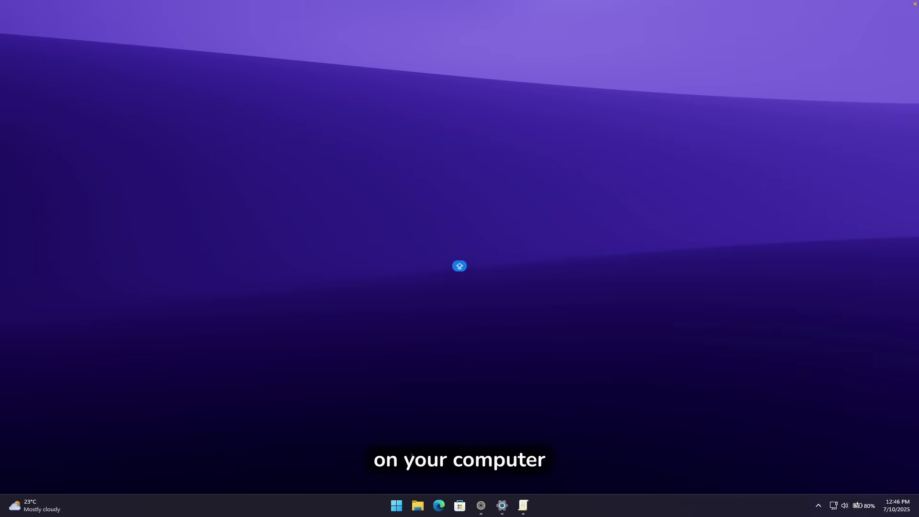
pyautogui.click(397, 504)
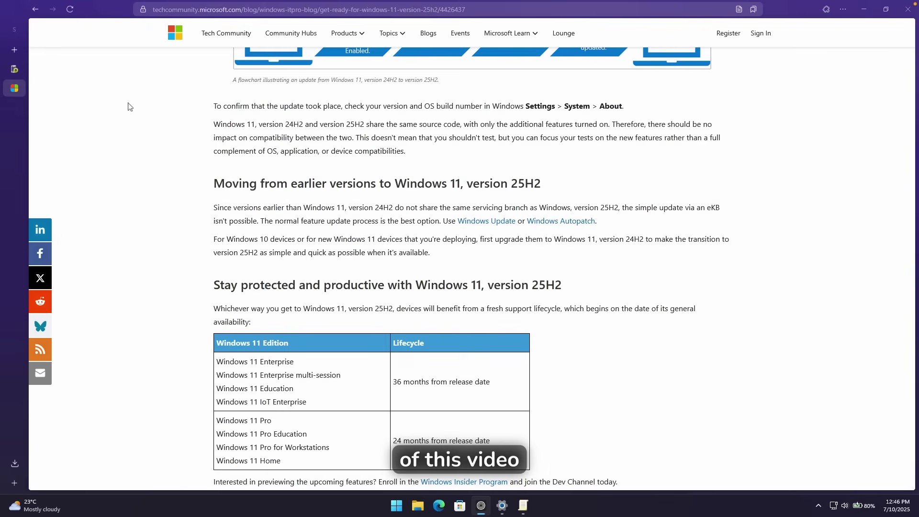
# - Bring up Settings and scroll the System page down to About, showing version 25H2
pyautogui.scroll(4, 583, 116)
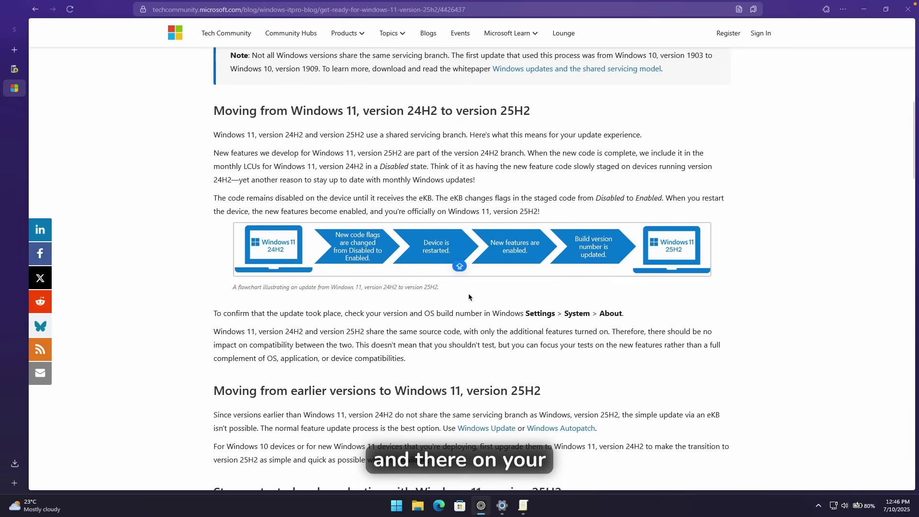
pyautogui.click(502, 506)
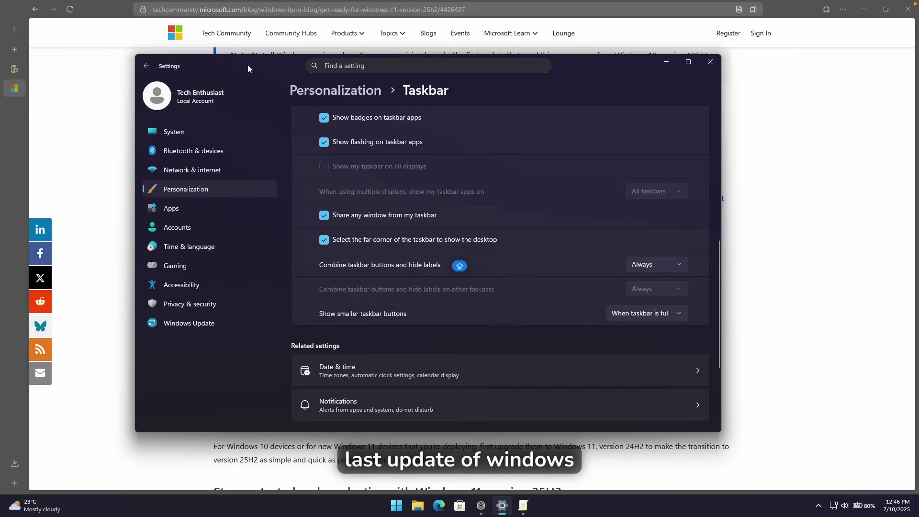
pyautogui.click(213, 131)
pyautogui.scroll(-5, 394, 242)
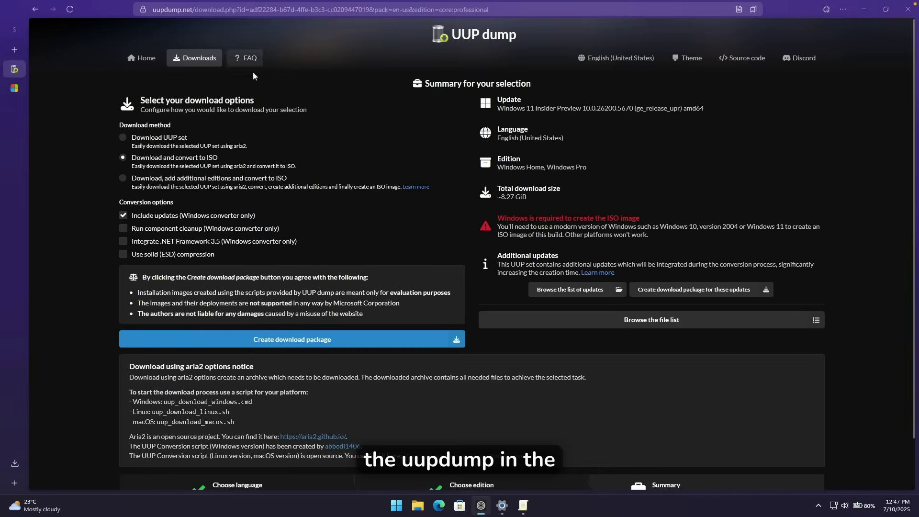
# - Minimize the UUP dump browser and the Settings window to leave a bare desktop
pyautogui.click(14, 68)
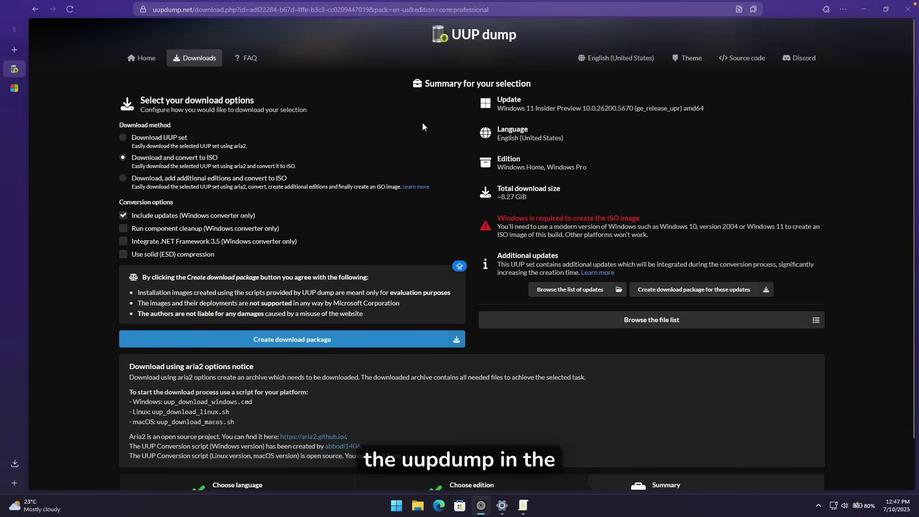
pyautogui.click(865, 11)
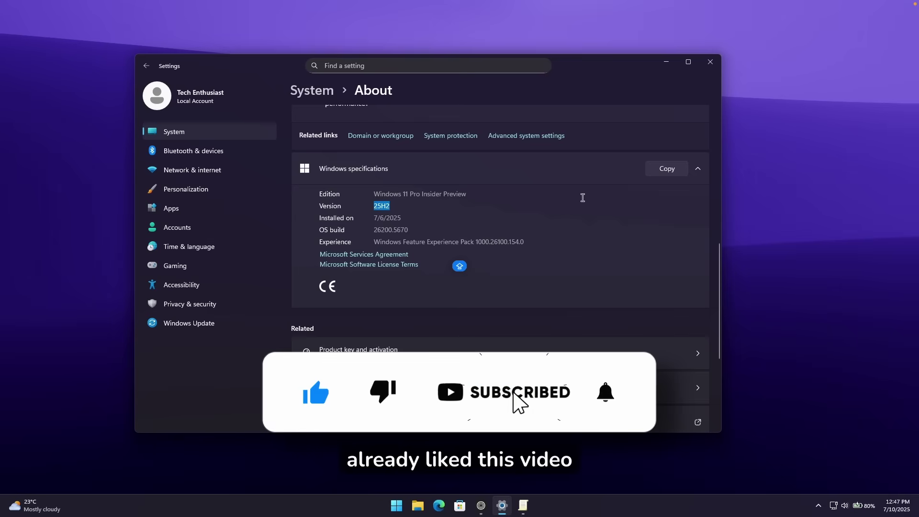
pyautogui.click(674, 68)
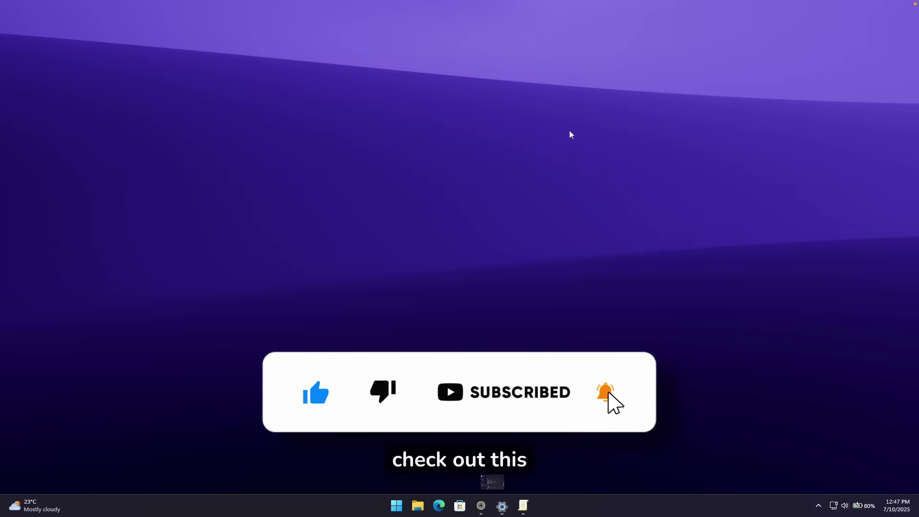